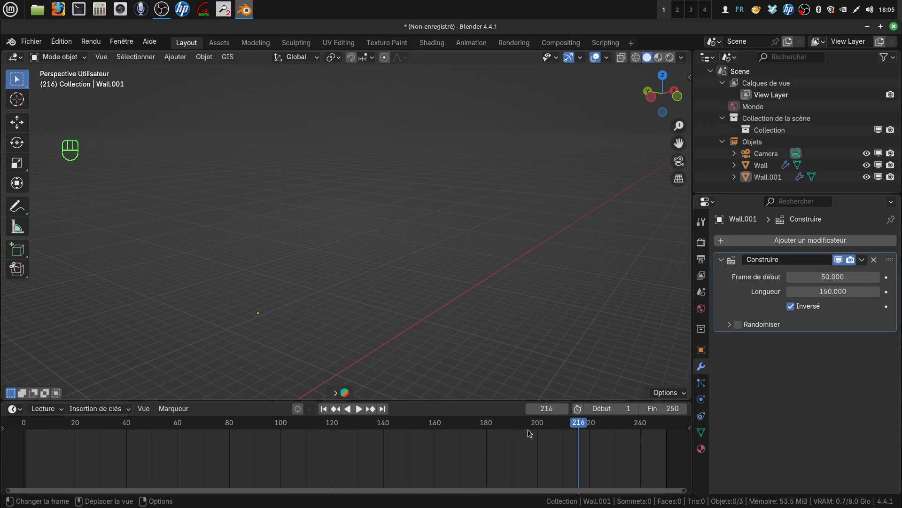
Play the animation of the two brick walls being built and return it to frame 1.
key(space)
drag(577, 427, 26, 440)
key(space)
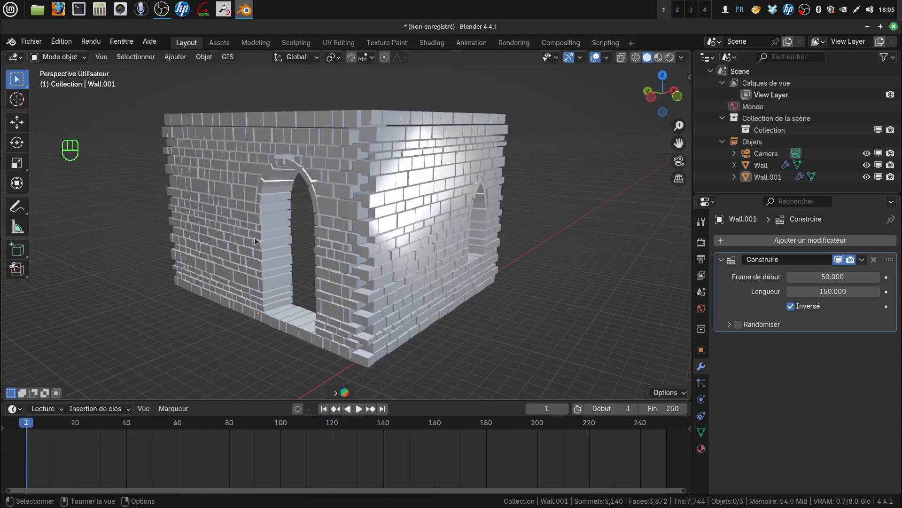
key(space)
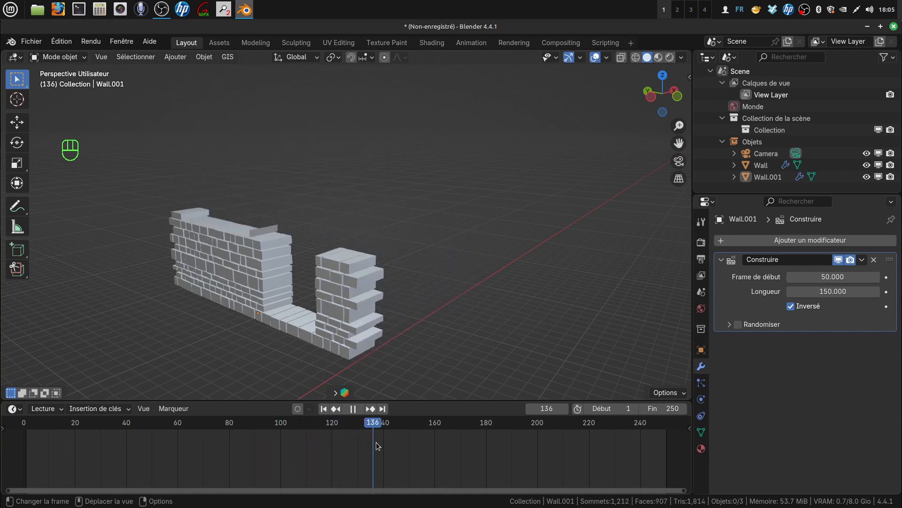
drag(530, 437, 26, 425)
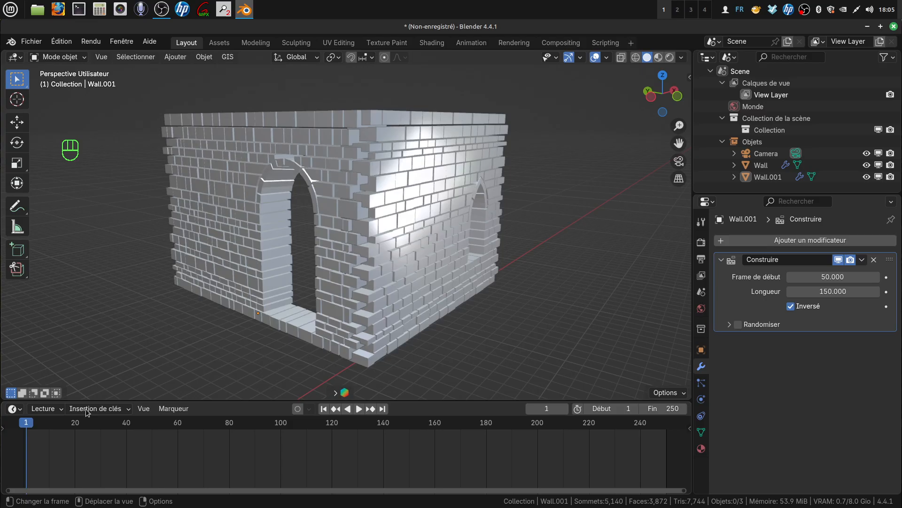
Select the wall with the doorway, replay the animation and return it to frame 1.
click(395, 204)
click(319, 161)
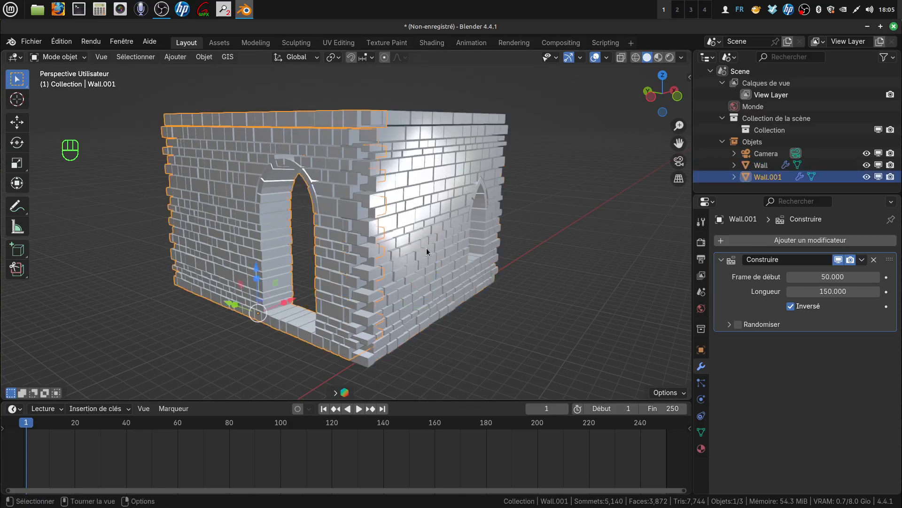
click(358, 409)
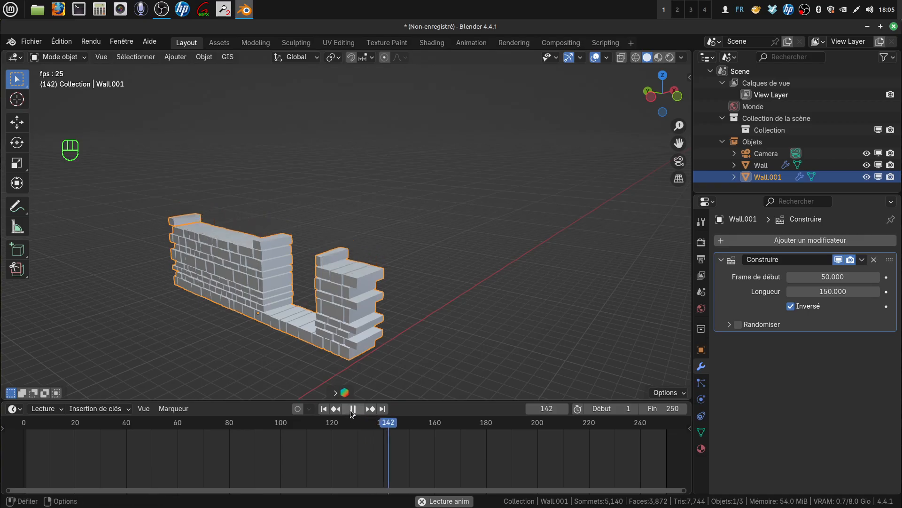
drag(402, 426, 26, 430)
key(space)
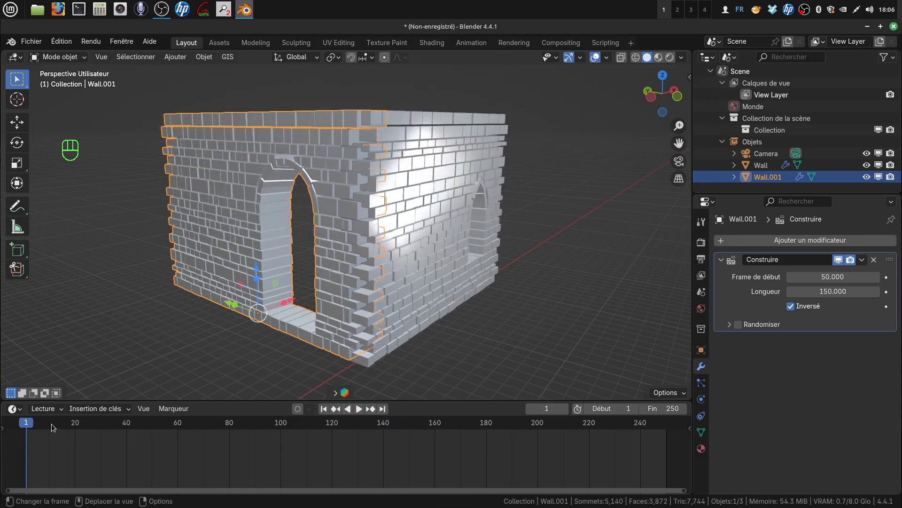
Disable Inversé in the Construire modifier of both walls and play the resulting animation.
click(799, 312)
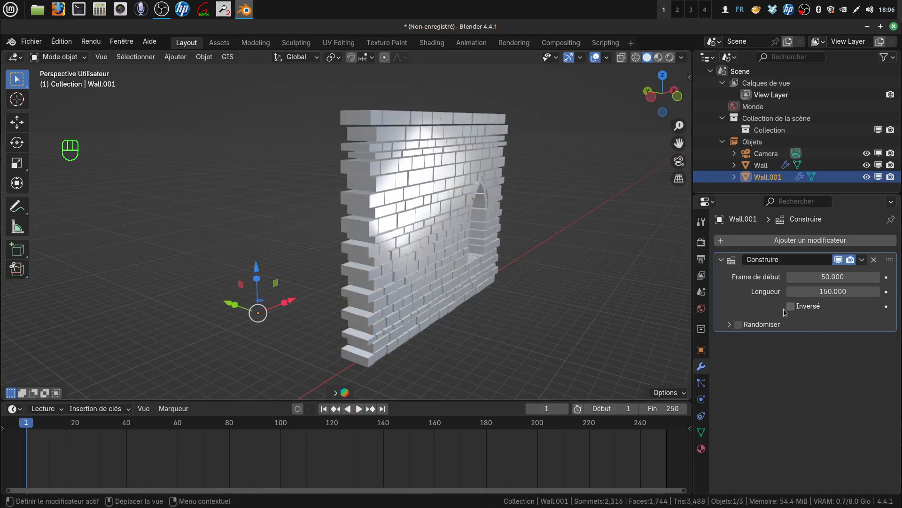
click(395, 292)
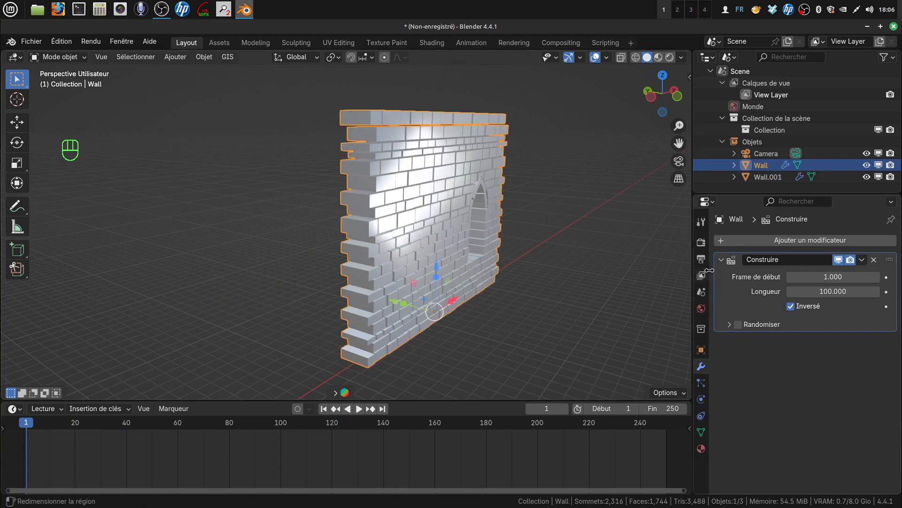
click(792, 307)
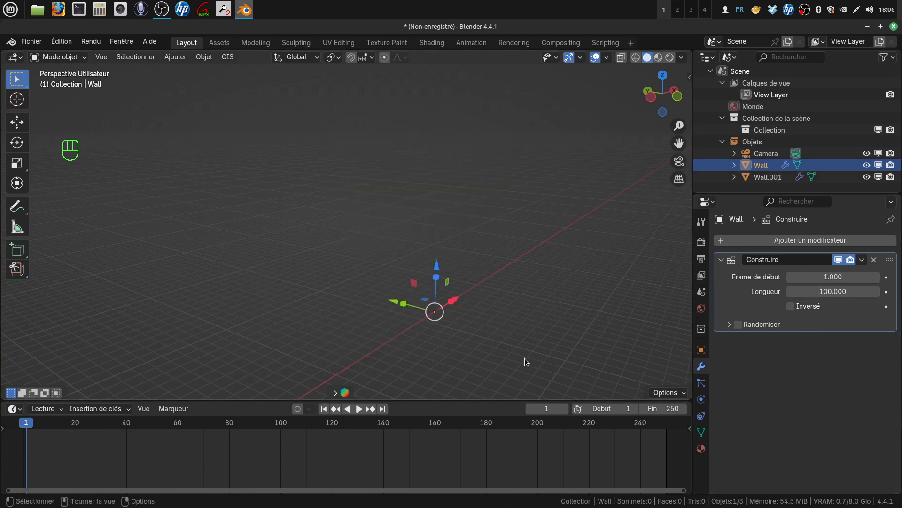
click(359, 408)
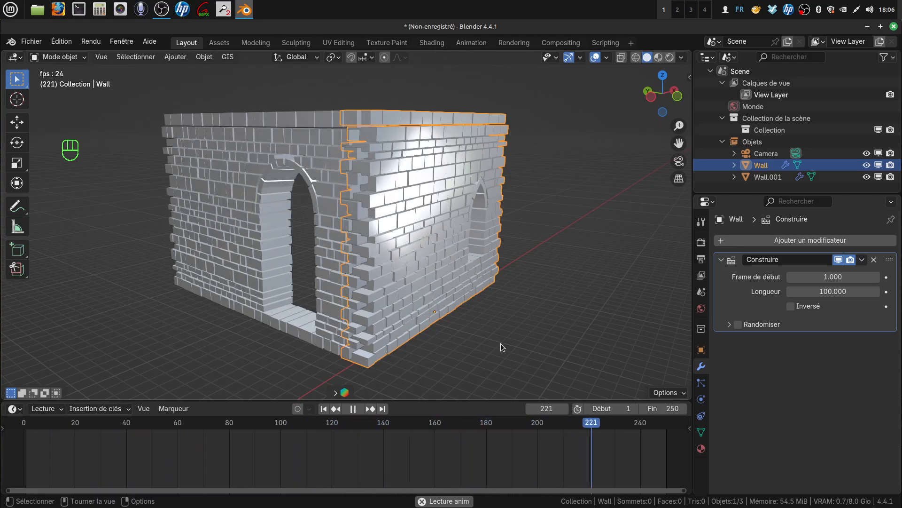
click(352, 408)
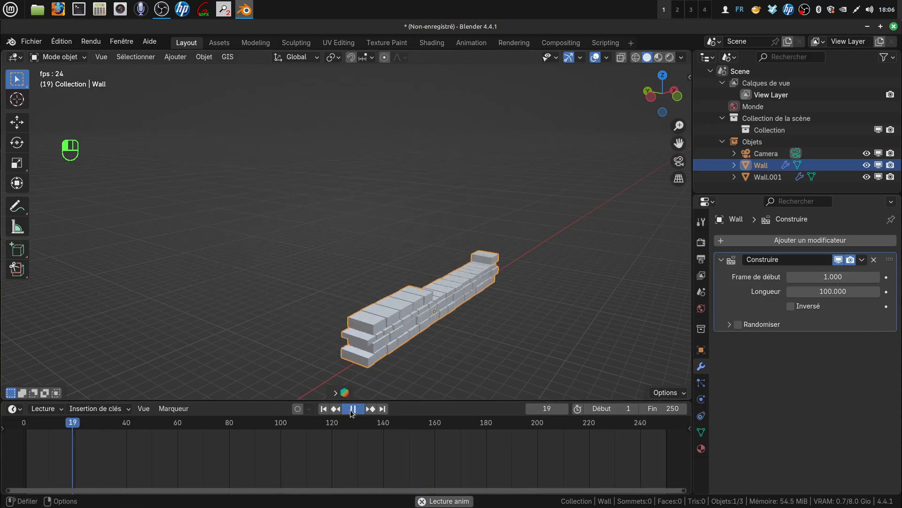
Quit Blender without saving the changes, then relaunch it with a fresh scene and dismiss the splash screen.
click(894, 26)
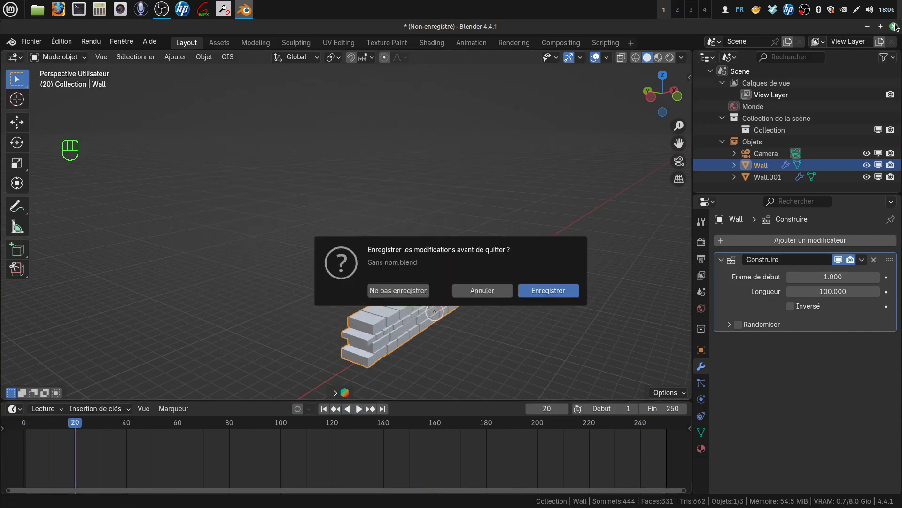
click(403, 291)
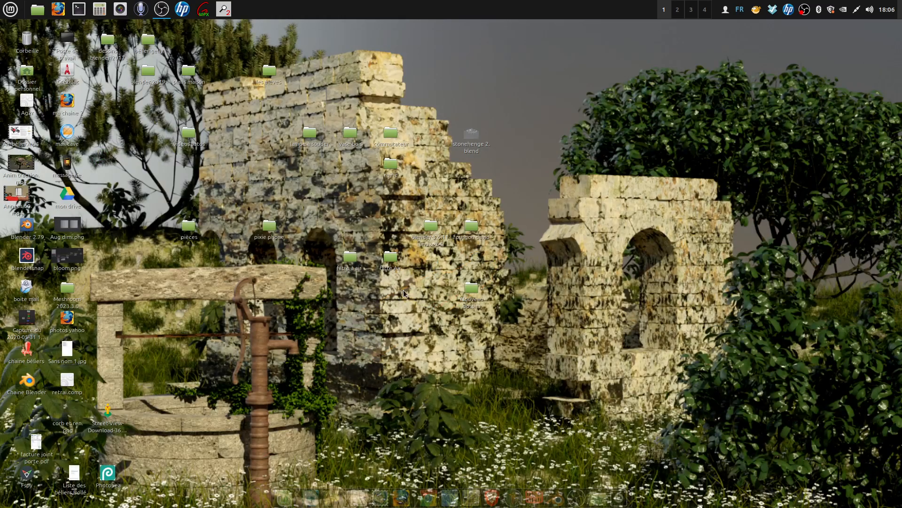
double_click(27, 260)
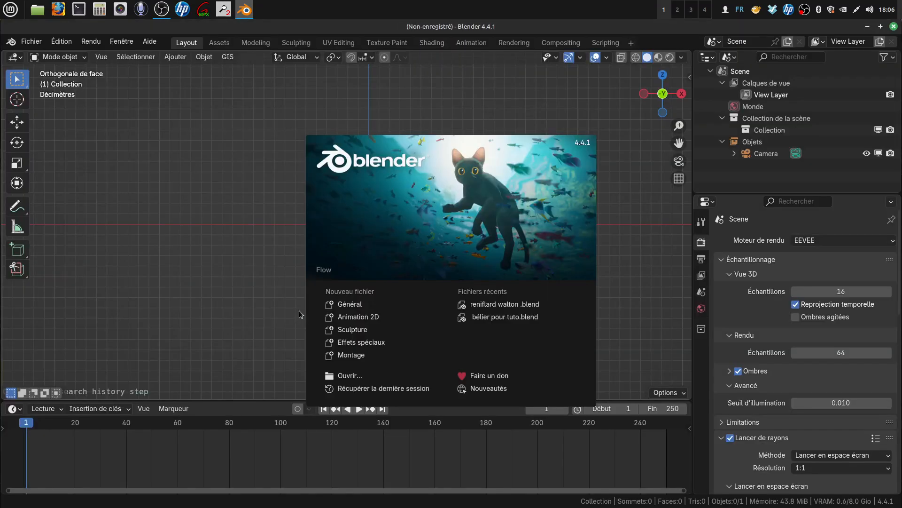
click(299, 310)
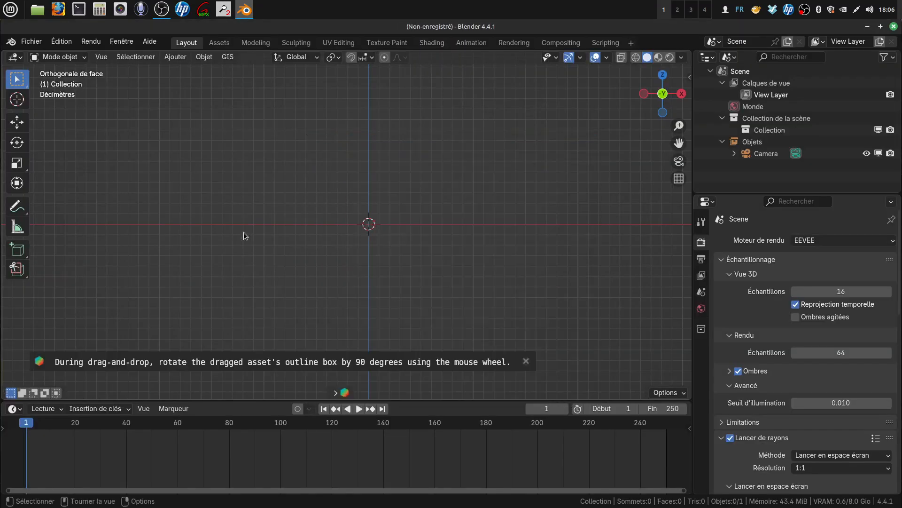
Add a Wall Factory masonry wall to the scene with the default settings.
click(204, 57)
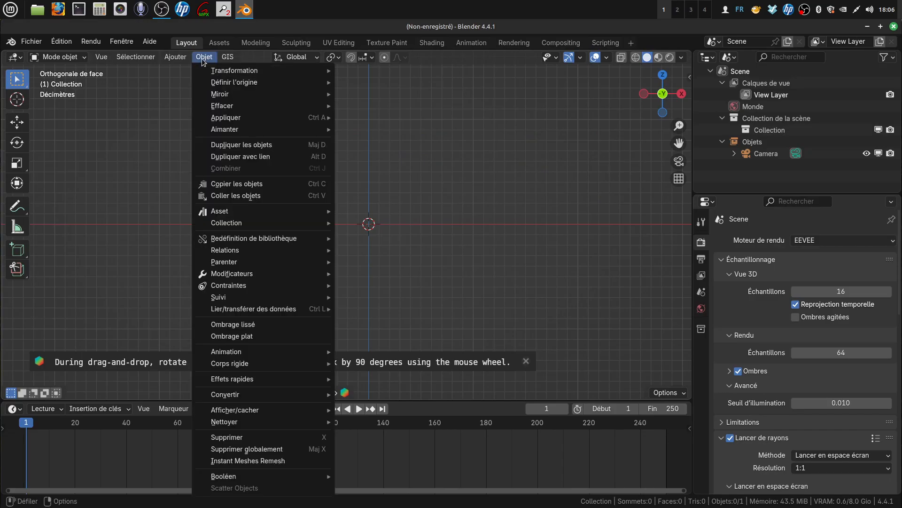
mouse_move(175, 57)
mouse_move(220, 70)
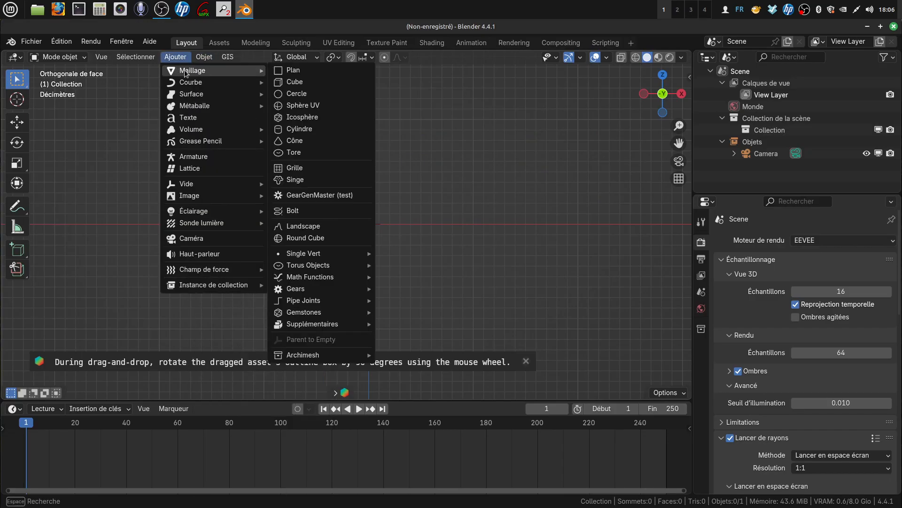
mouse_move(335, 326)
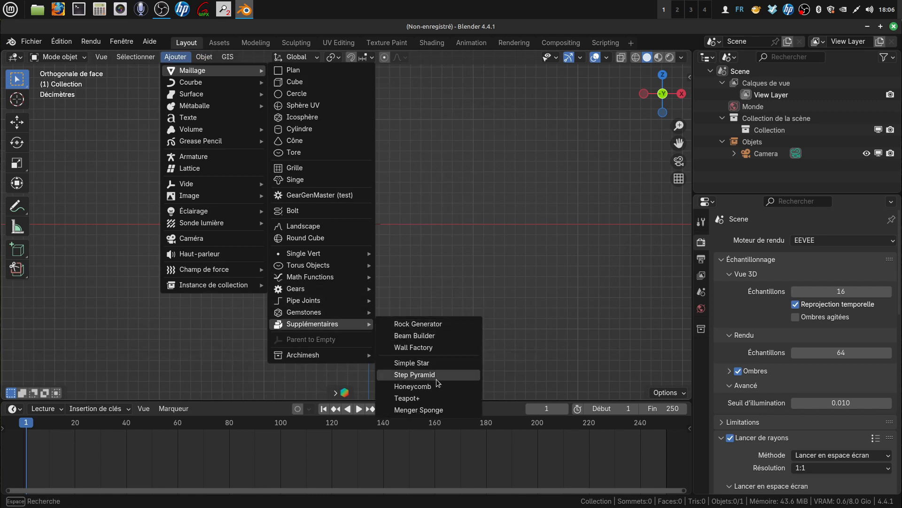
click(420, 346)
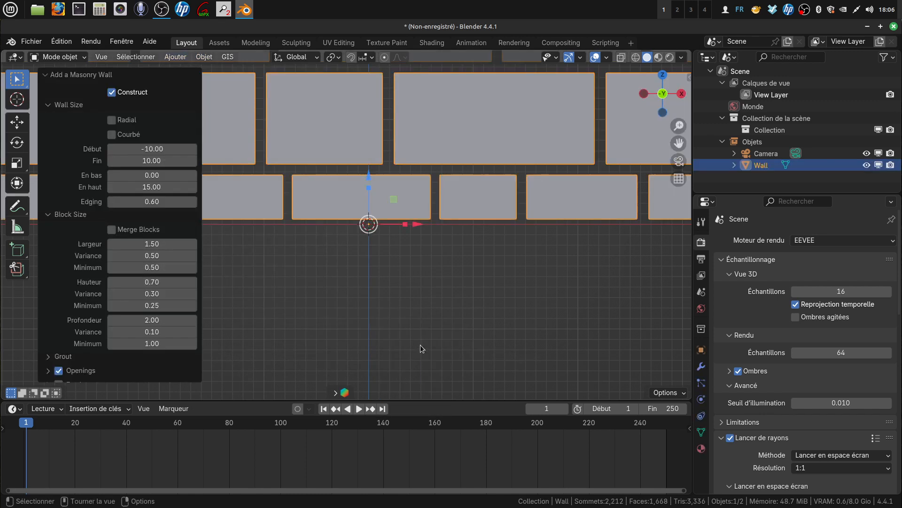
scroll(454, 337, down, 10)
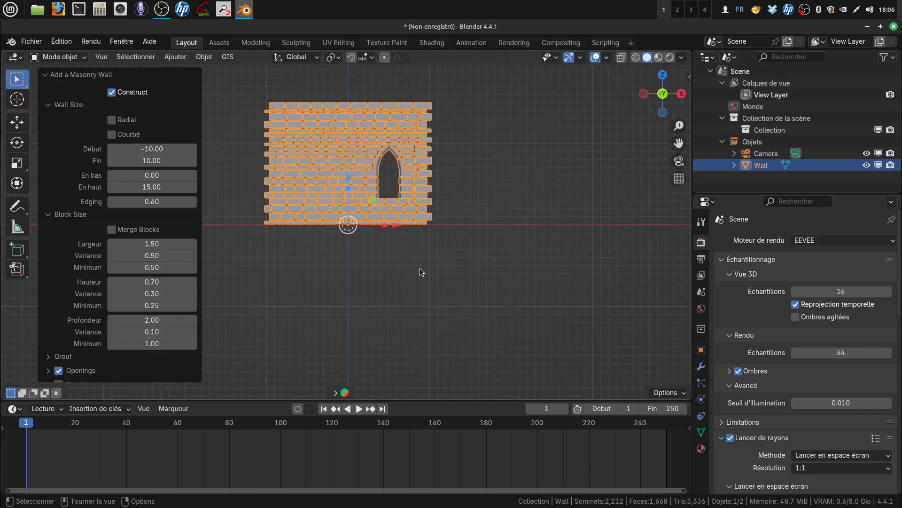
shift+middle_drag(380, 281, 414, 324)
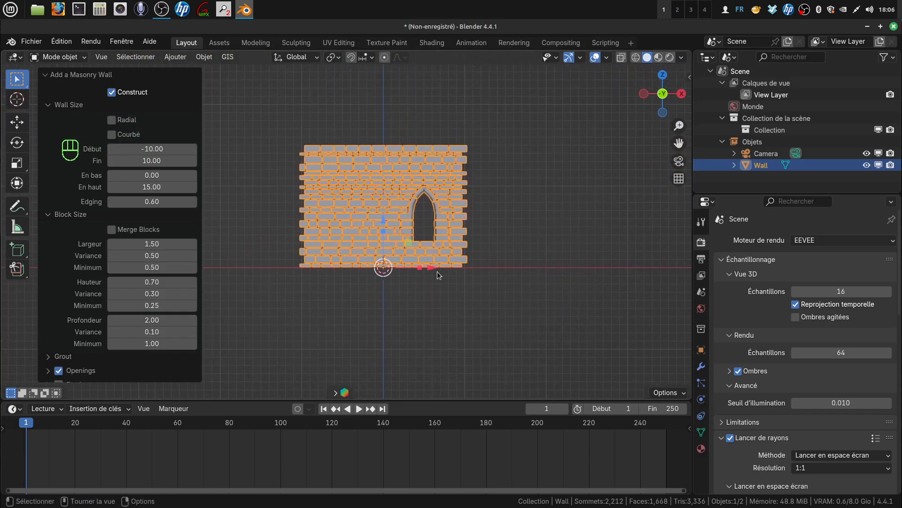
Move the masonry wall about 7.09 m along the X axis and deselect it.
drag(431, 268, 634, 269)
shift+middle_drag(436, 310, 388, 301)
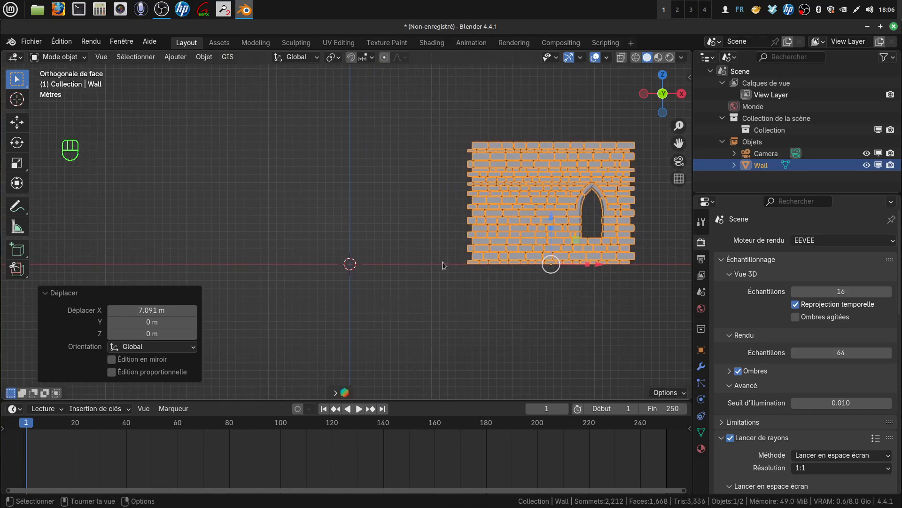
click(196, 83)
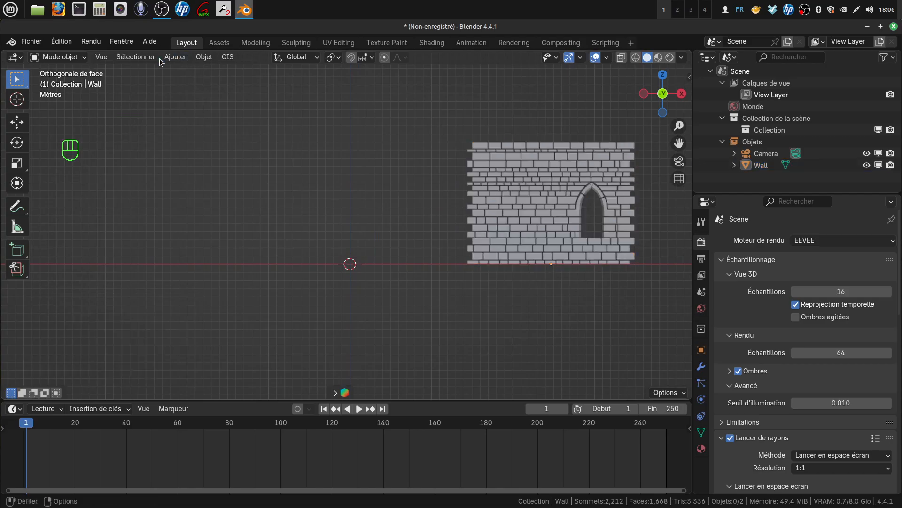
Add a second Wall Factory masonry wall at the 3D cursor.
click(173, 58)
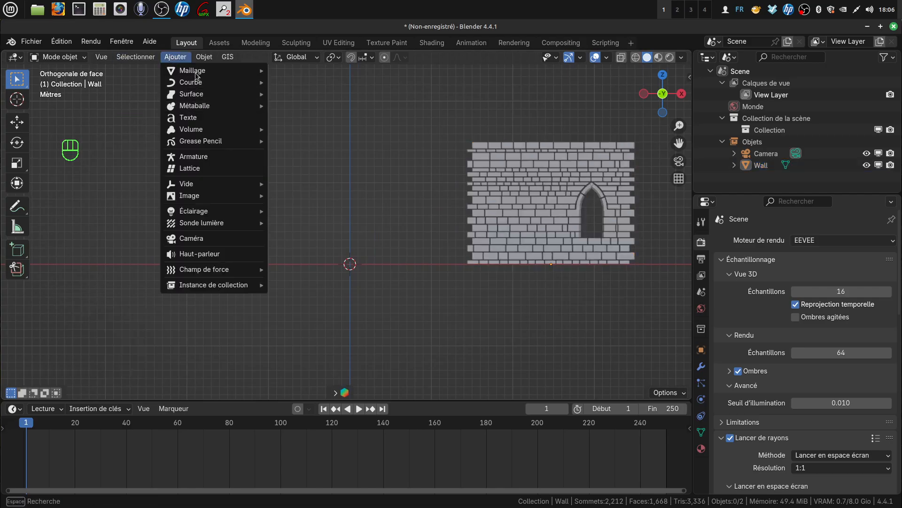
mouse_move(325, 281)
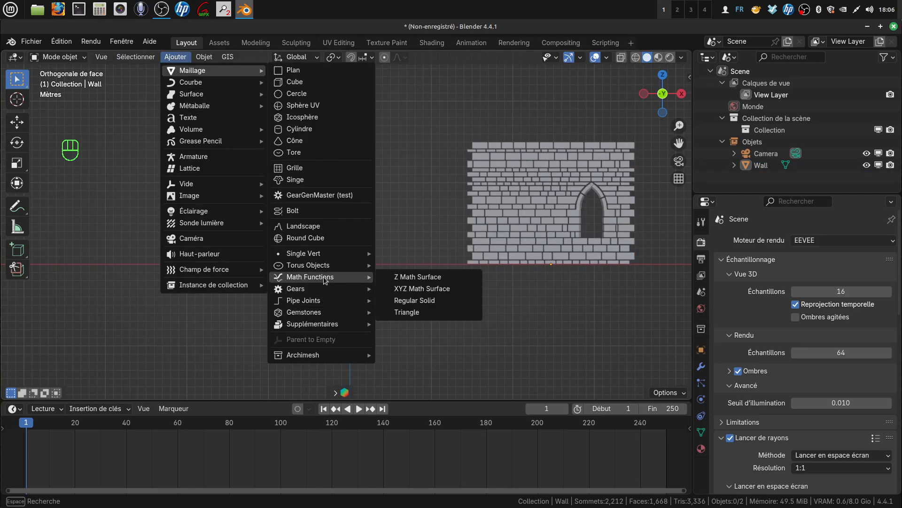
mouse_move(324, 325)
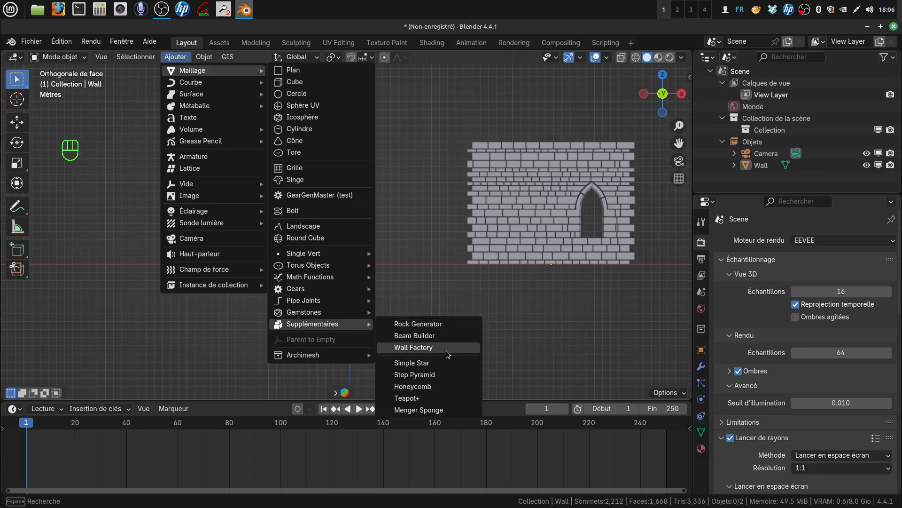
click(414, 347)
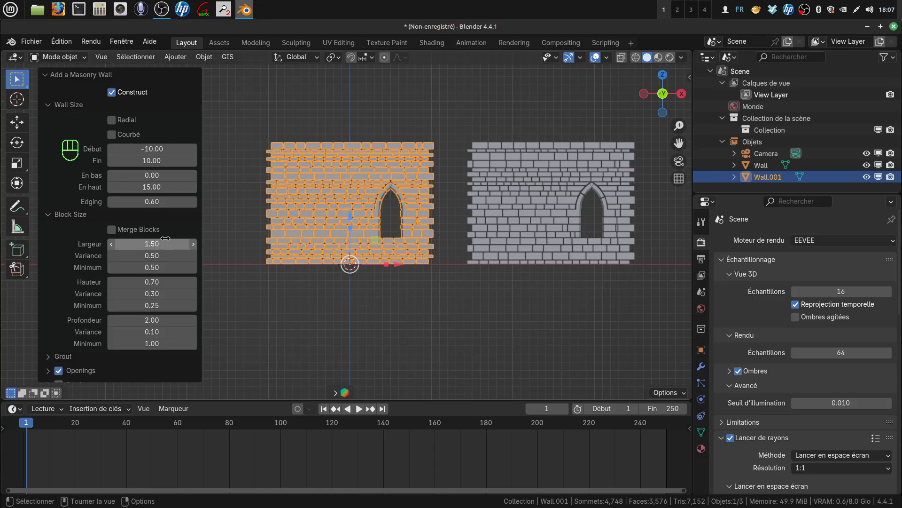
Set the second wall's opening width (Largeur) to 4.75 and its Top Arch curve (Courbe) to 2.17.
scroll(165, 238, down, 4)
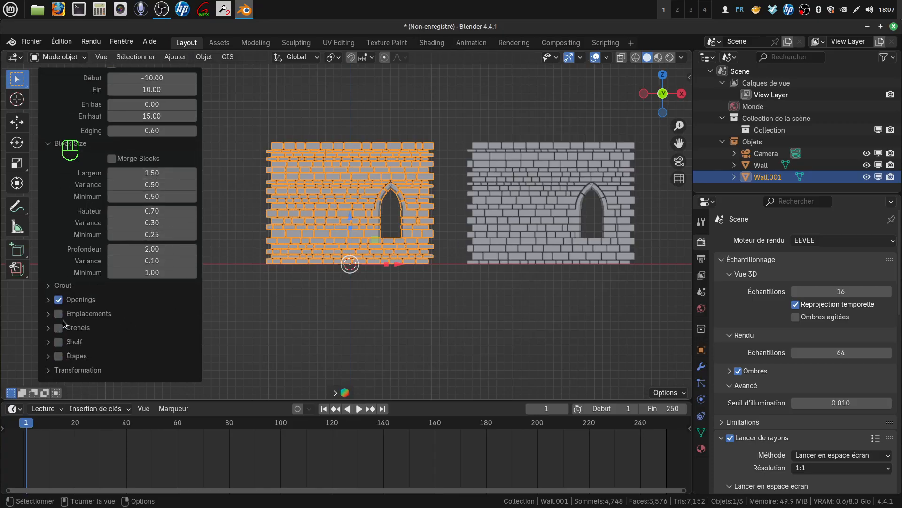
click(47, 300)
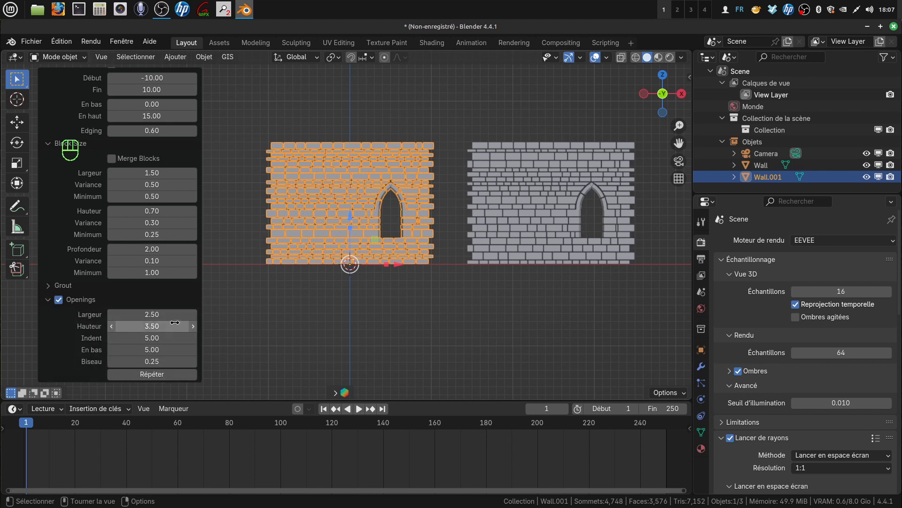
drag(146, 317, 197, 317)
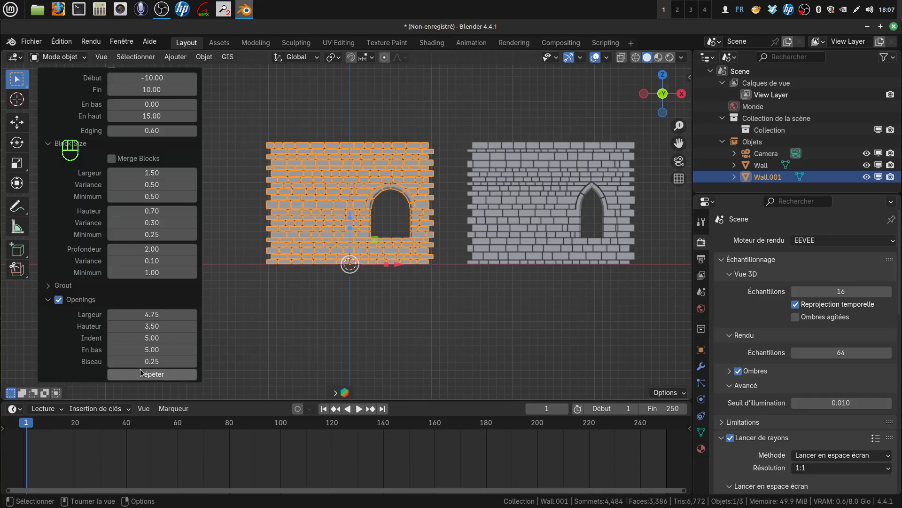
scroll(168, 361, down, 4)
scroll(169, 360, down, 4)
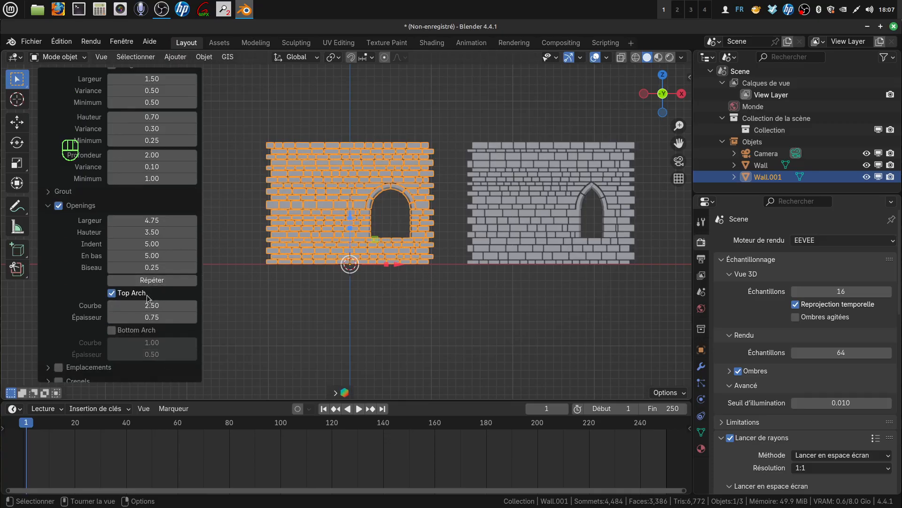
drag(140, 305, 149, 305)
Turn the second wall's opening into a centred doorway with a height (Hauteur) of 8.75 and an Indent of 0.50.
scroll(175, 309, up, 10)
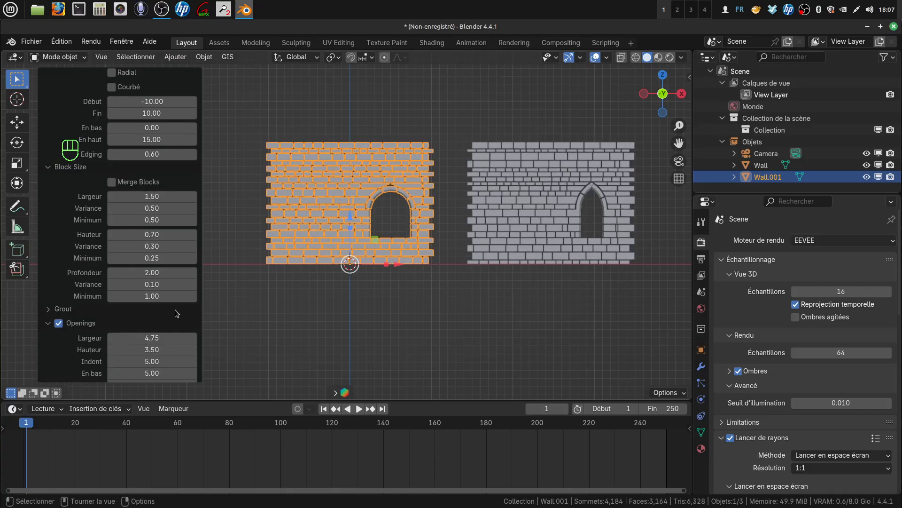
scroll(175, 309, down, 6)
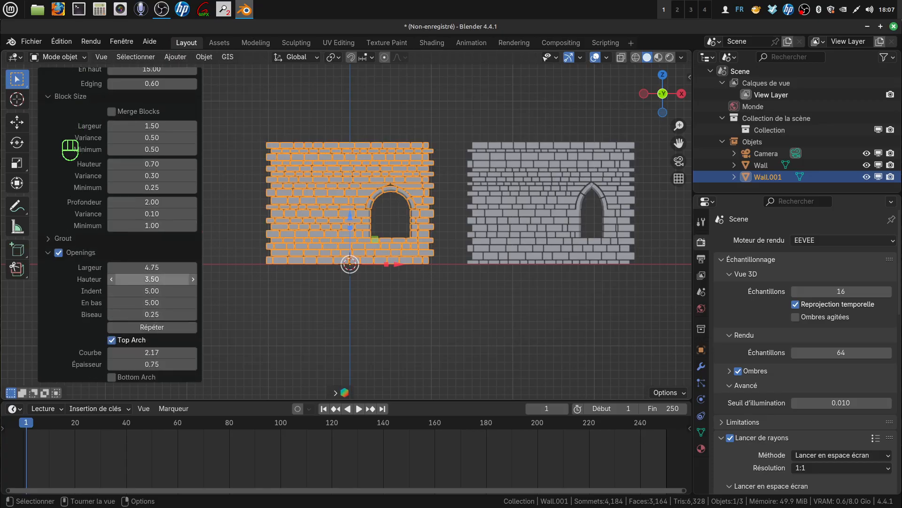
drag(135, 279, 197, 280)
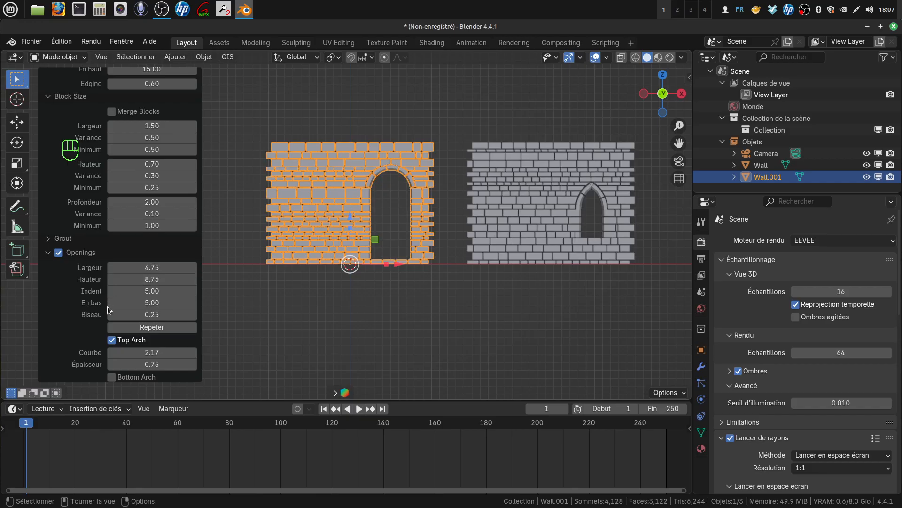
drag(143, 290, 90, 291)
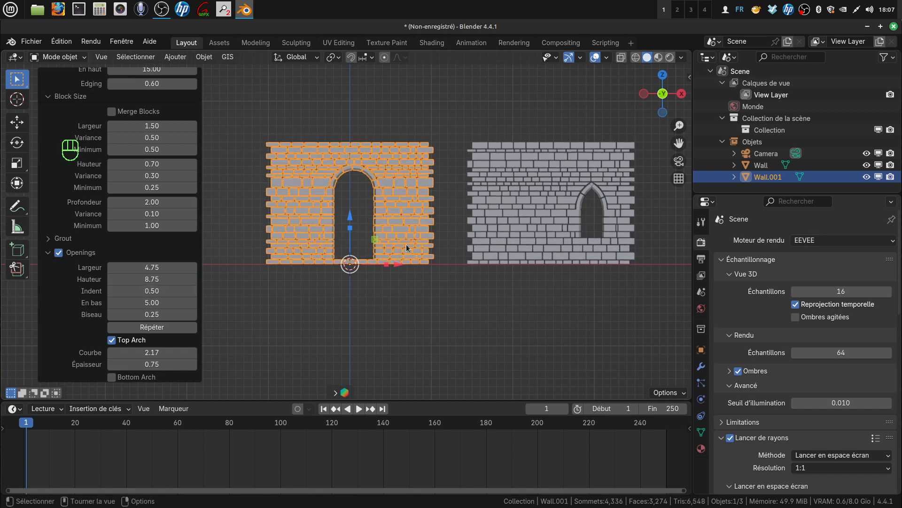
Rotate the doorway wall 90° around the global Z axis.
mouse_move(407, 248)
middle_down()
mouse_move(391, 185)
mouse_move(393, 241)
middle_up()
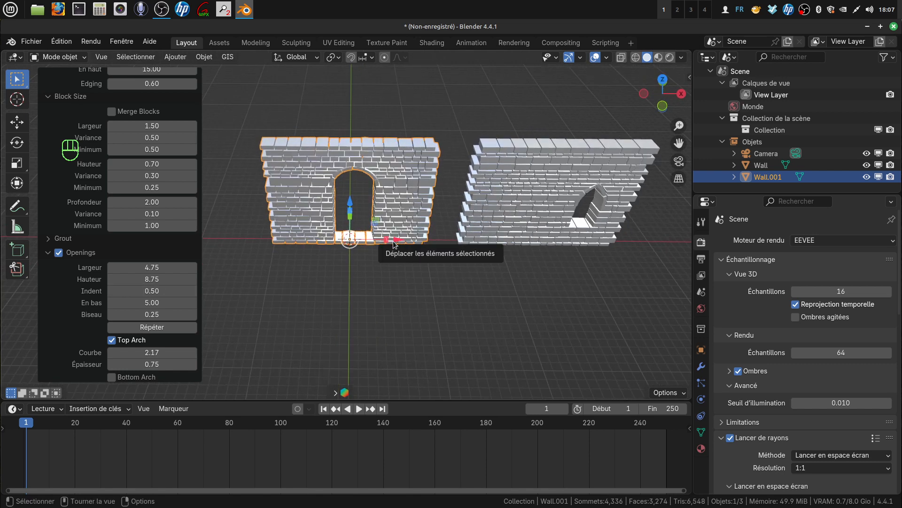
key(r)
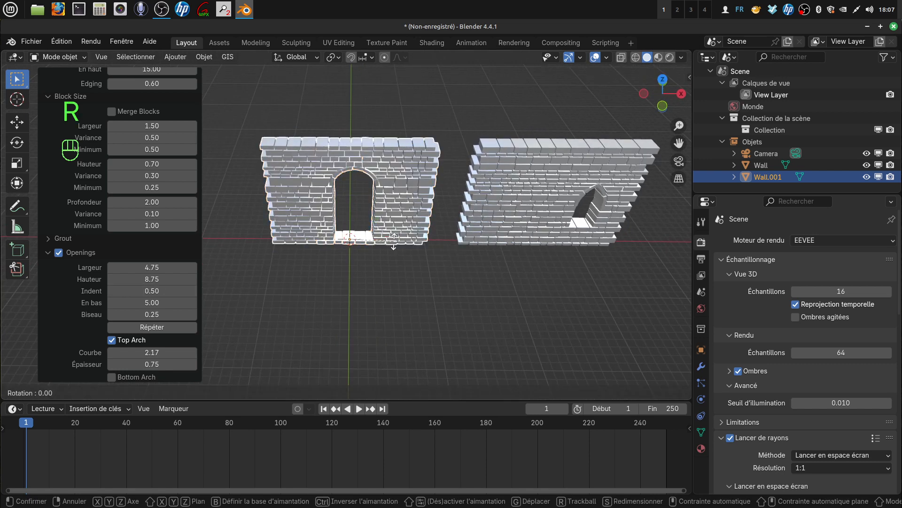
key(z)
key(KP_9)
key(KP_0)
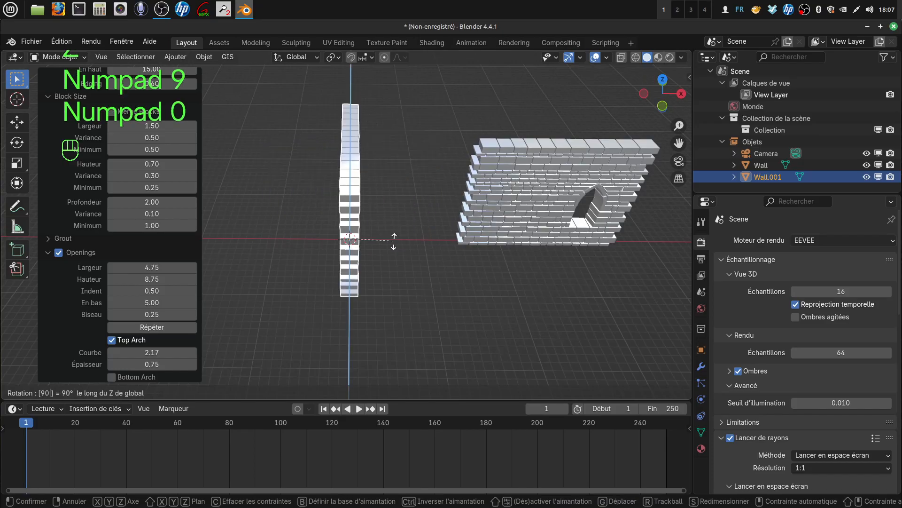
click(394, 242)
Move the doorway wall about 15.57 m in X and 9.30 m in Y to form a corner with the window wall.
middle_drag(380, 231, 385, 273)
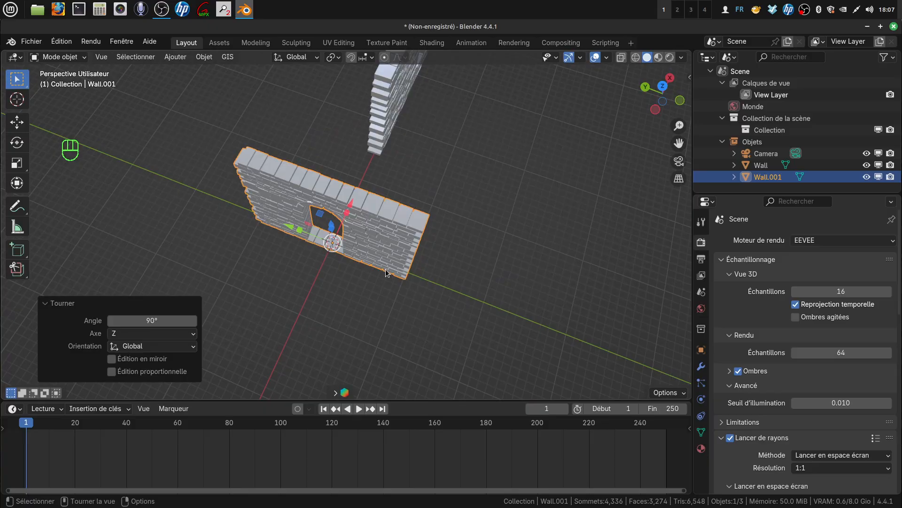
key(KP_7)
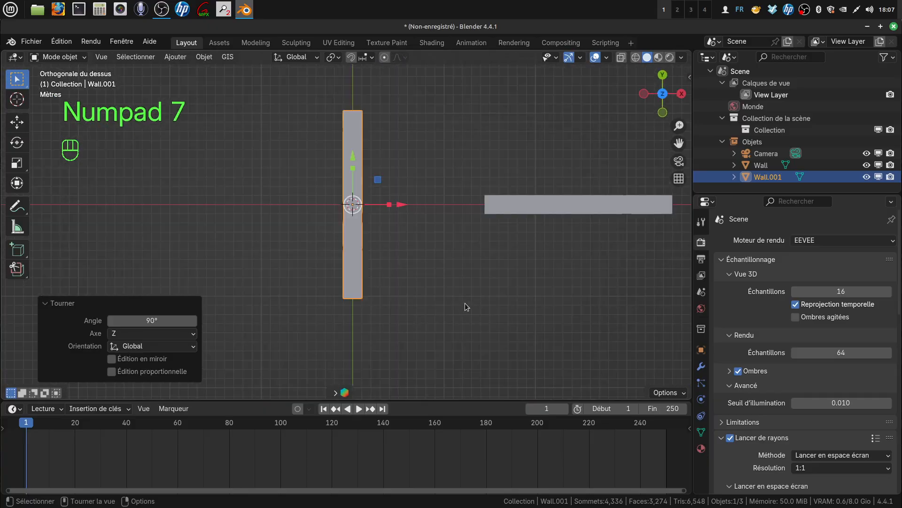
key(g)
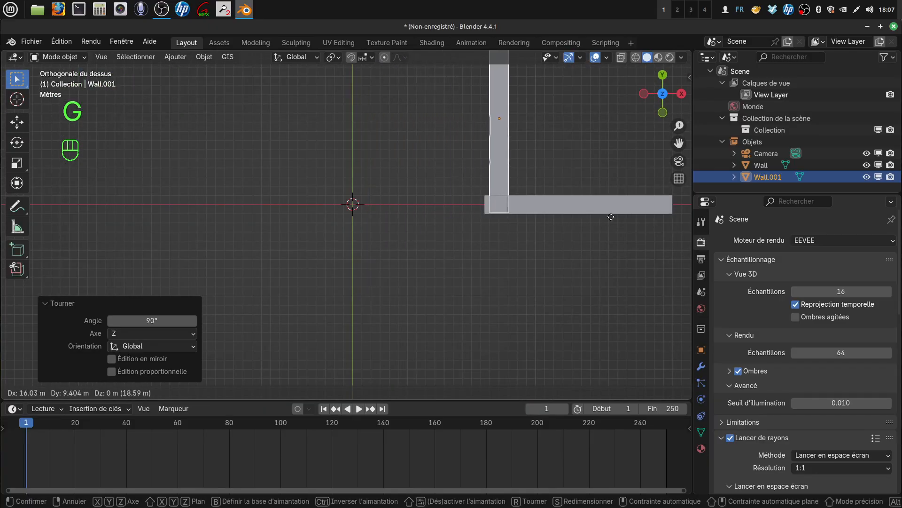
click(606, 217)
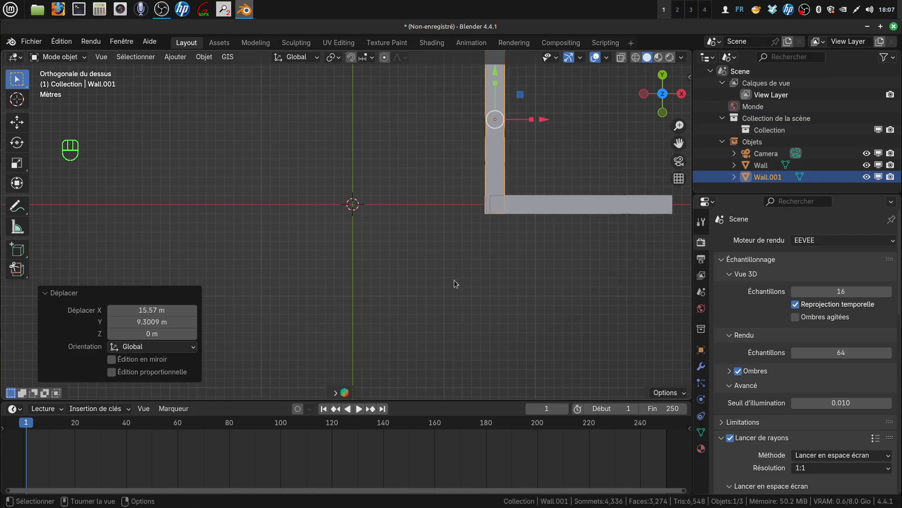
Add a Build (Construire) modifier to the window wall and enable its reversed option (Inversé).
key(KP_1)
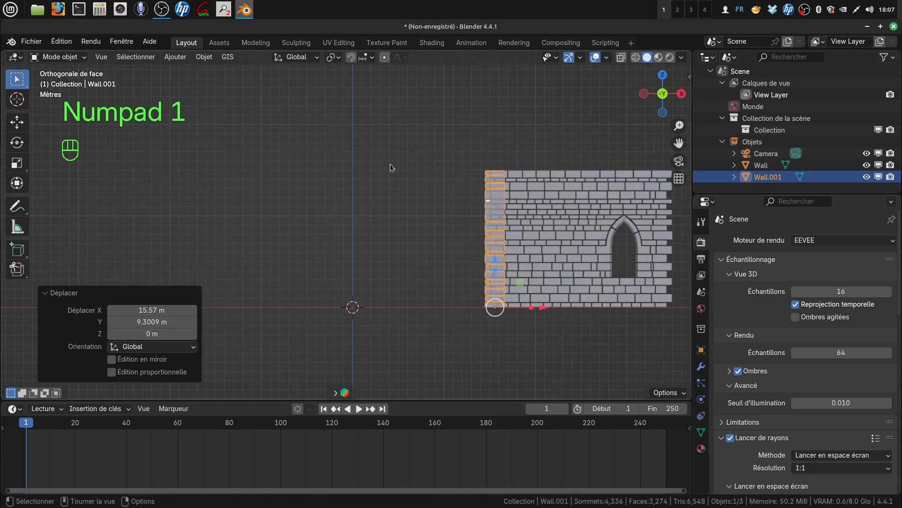
middle_drag(390, 164, 441, 237)
shift+middle_drag(367, 267, 261, 329)
scroll(359, 264, up, 3)
middle_drag(359, 263, 353, 229)
click(376, 287)
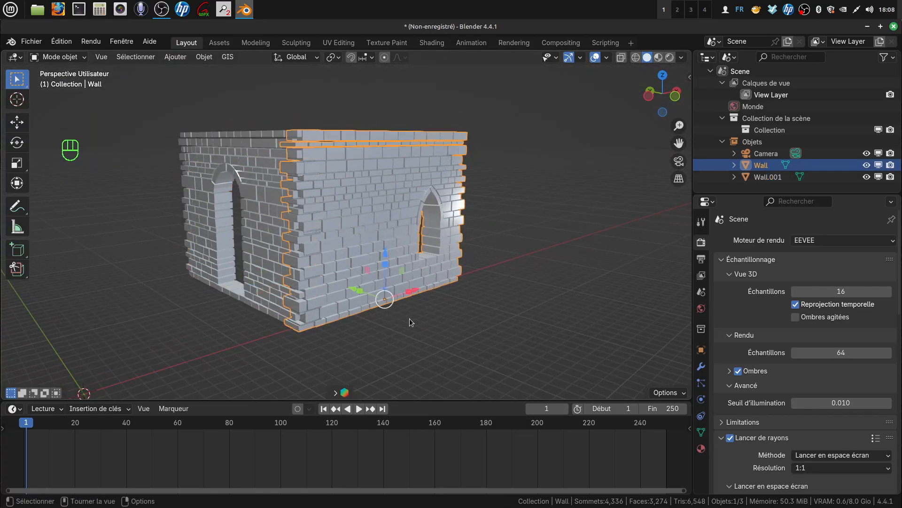
click(701, 367)
click(800, 240)
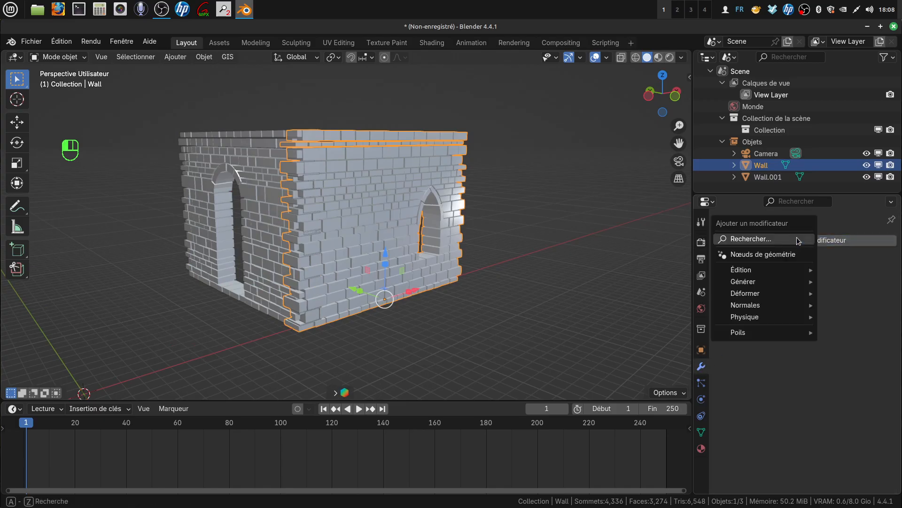
mouse_move(752, 281)
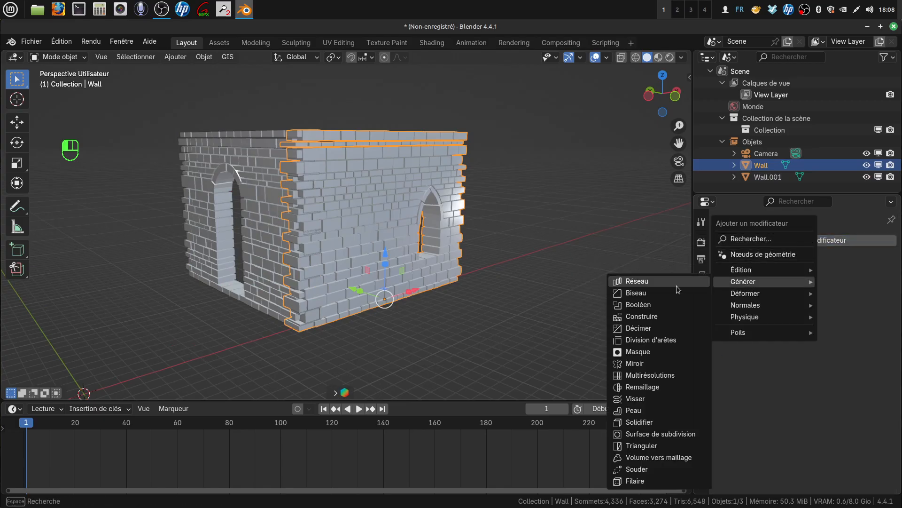
click(648, 316)
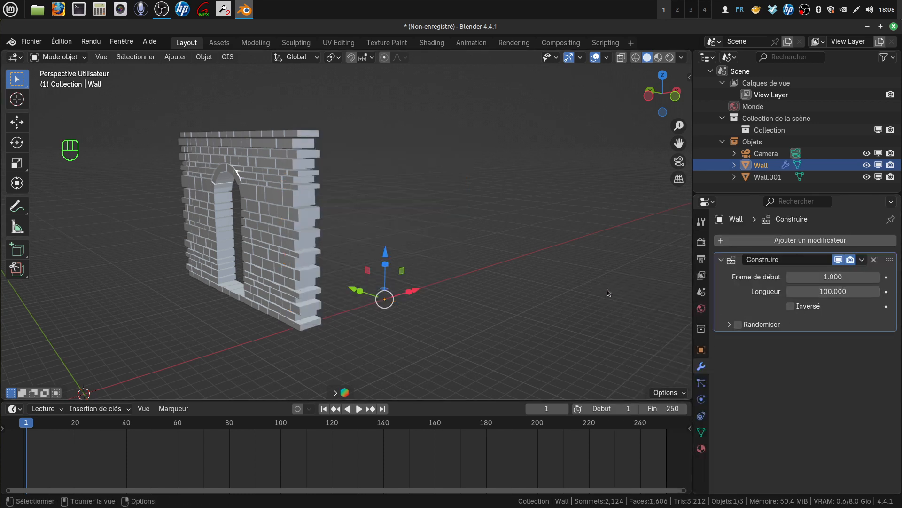
click(791, 307)
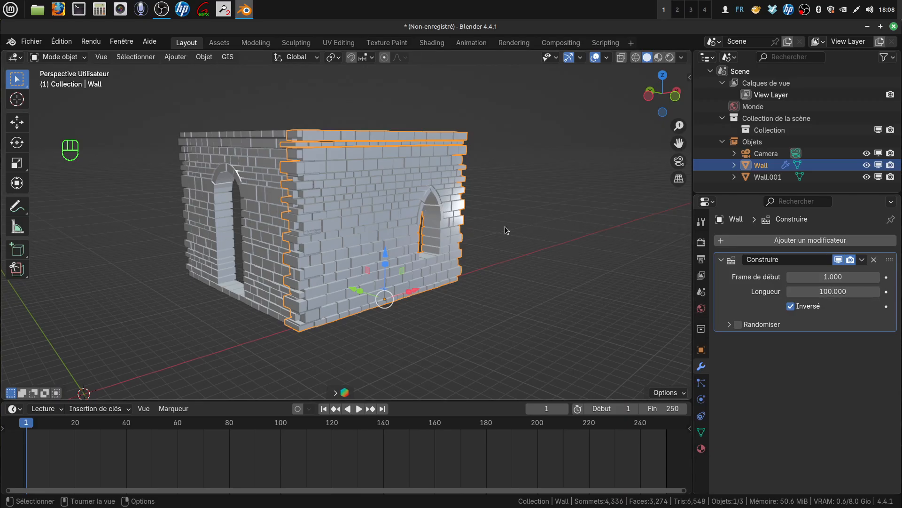
Add a Build (Construire) modifier to the doorway wall with Inversé enabled.
click(259, 170)
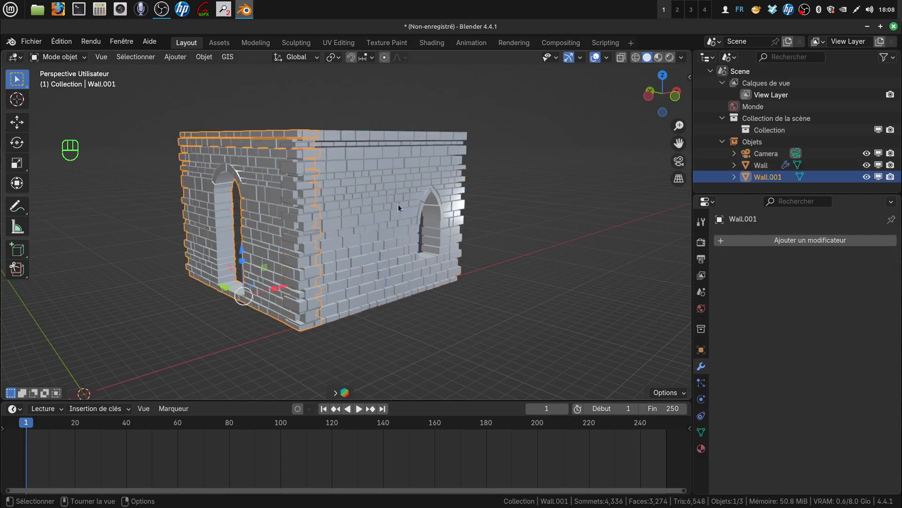
click(811, 241)
mouse_move(811, 240)
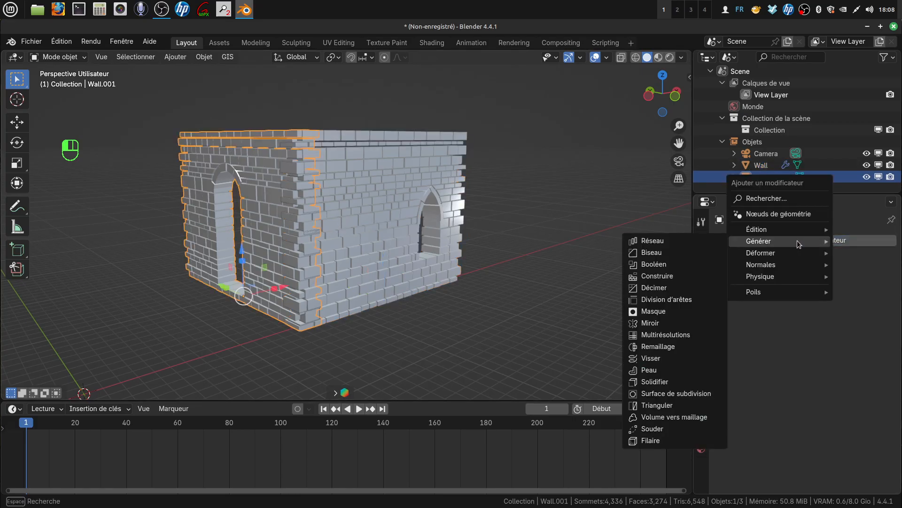
click(666, 277)
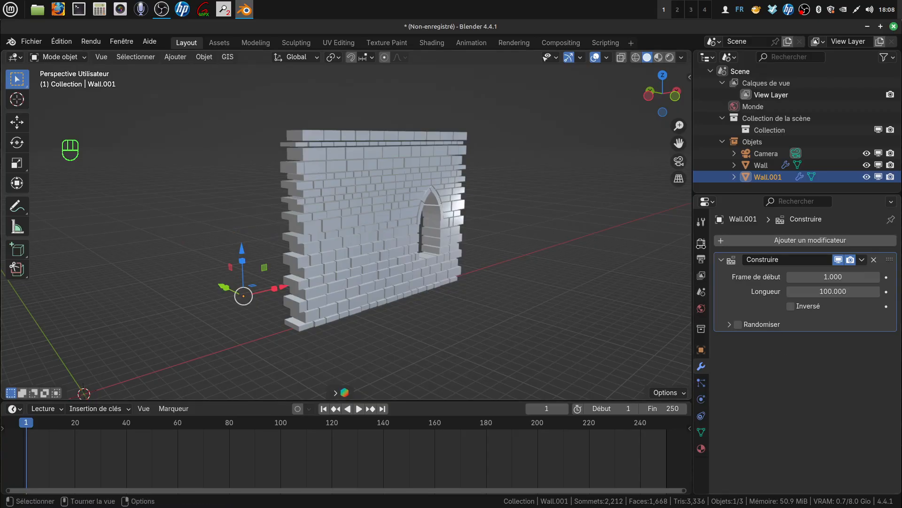
click(791, 306)
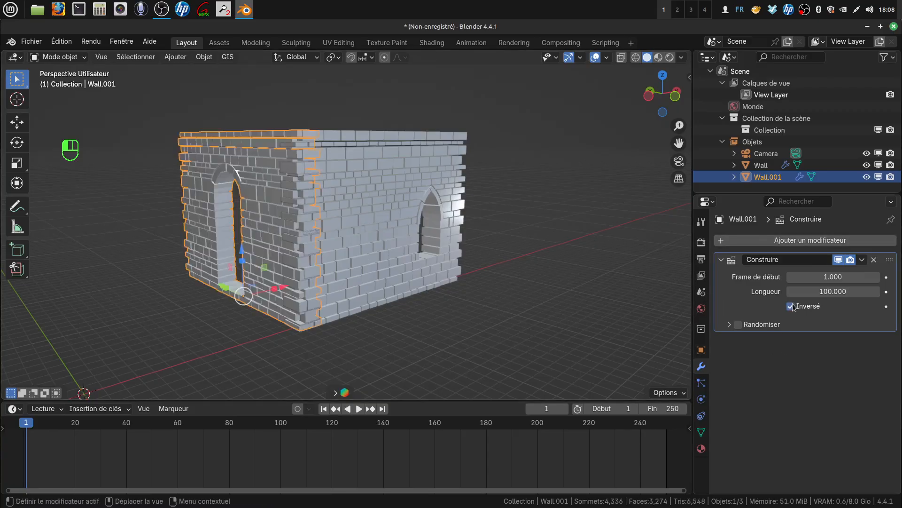
Set the doorway wall's Build start frame (Frame de début) to 60 and its length (Longueur) to 160.
drag(830, 277, 862, 276)
click(818, 276)
key(BackSpace)
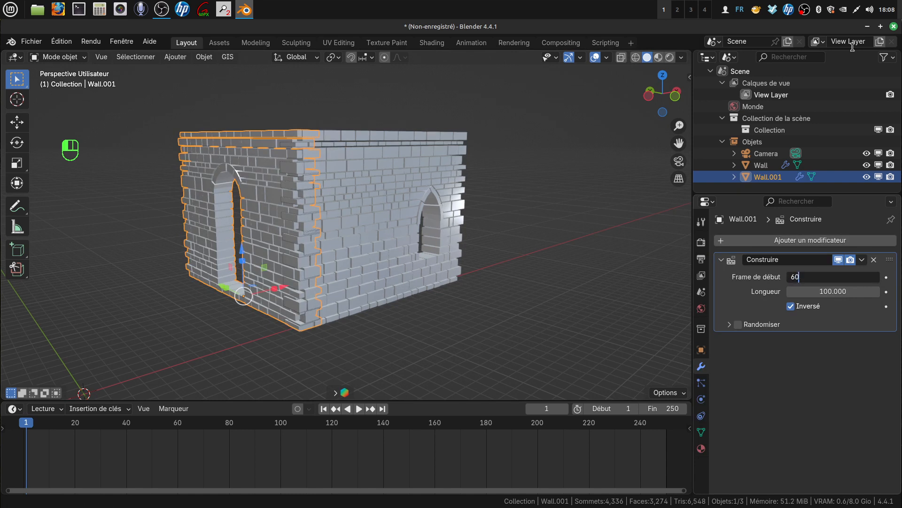
key(Return)
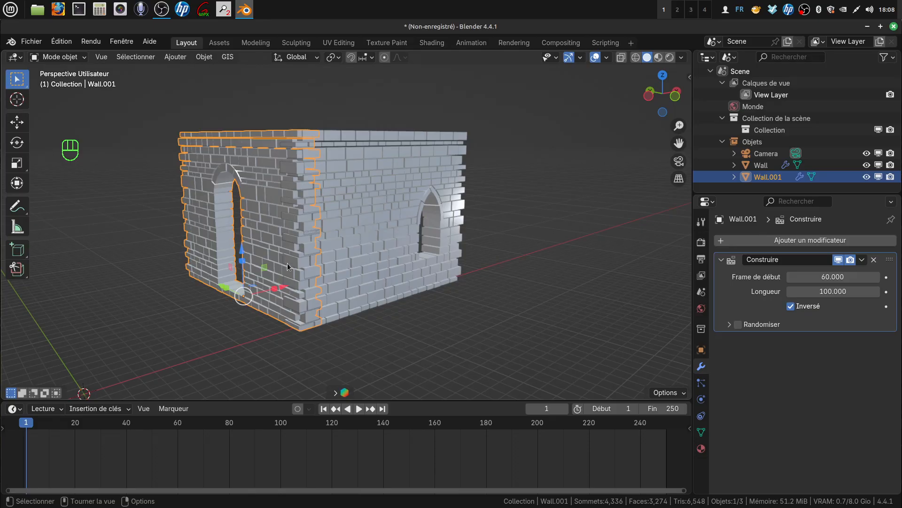
click(832, 291)
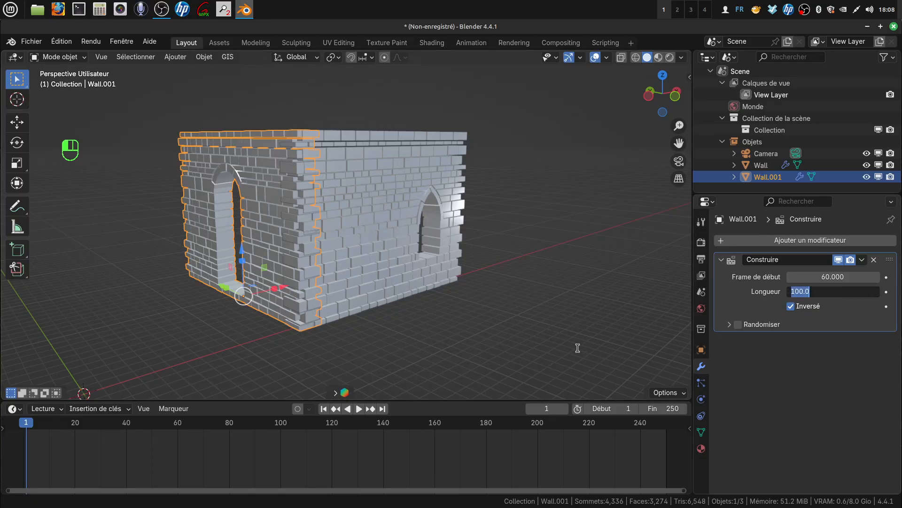
key(BackSpace)
key(Return)
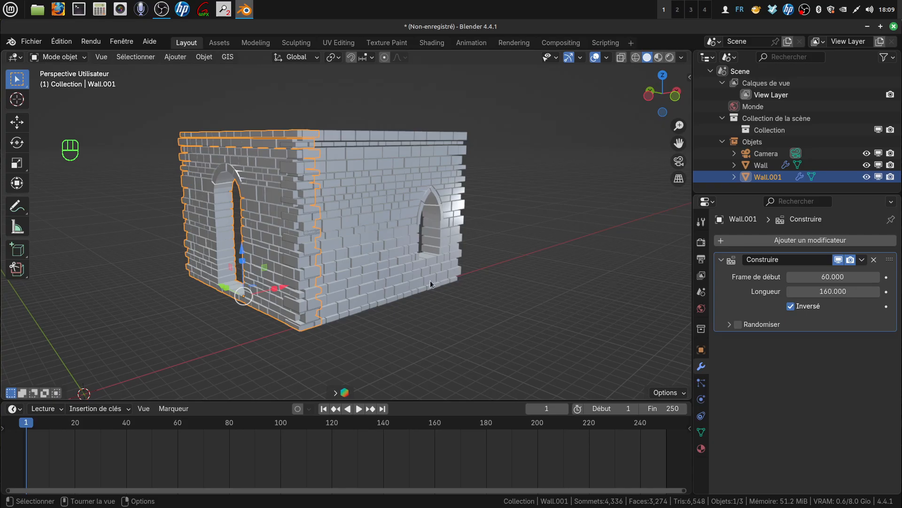
Deselect the walls, preview the reversed build animation forwards and backwards, and return to frame 1.
click(366, 320)
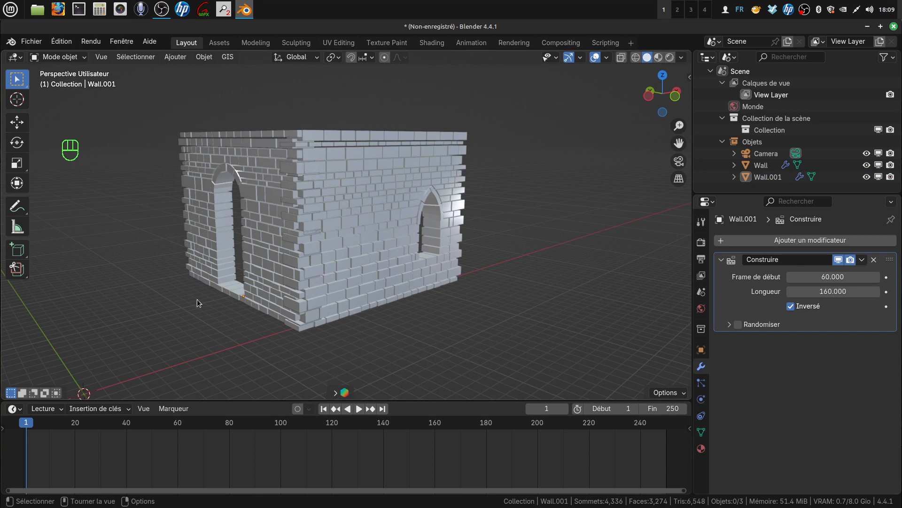
click(359, 409)
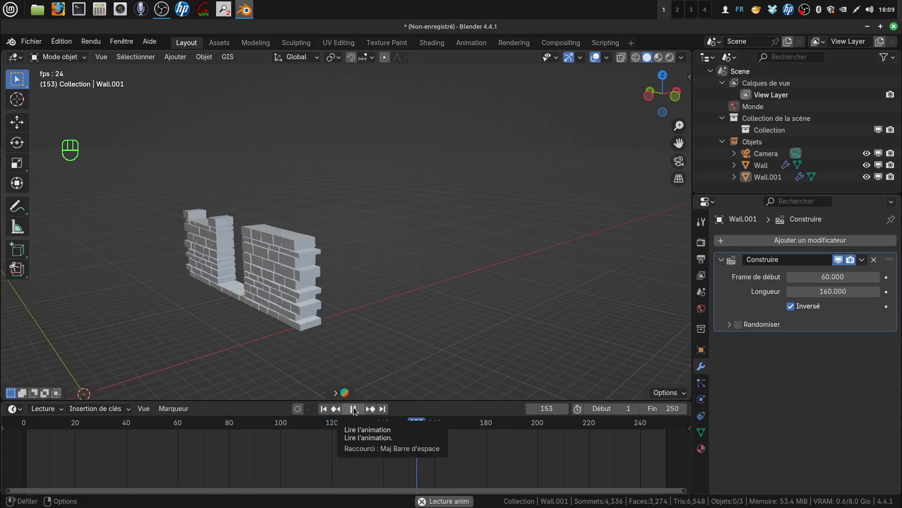
click(353, 408)
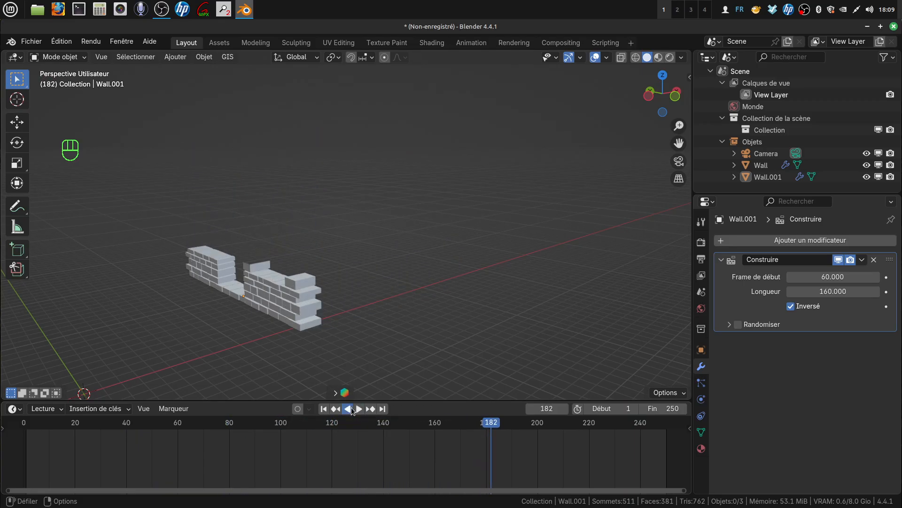
click(350, 408)
click(353, 409)
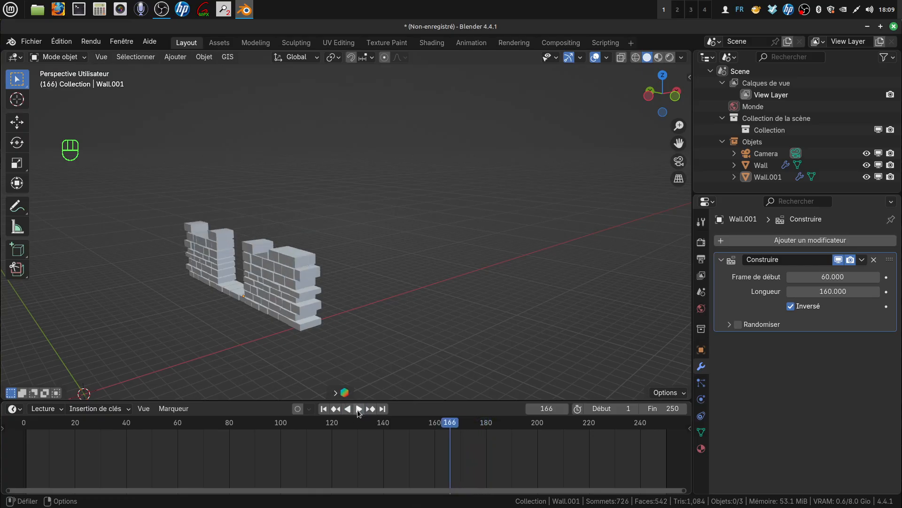
drag(449, 424, 26, 426)
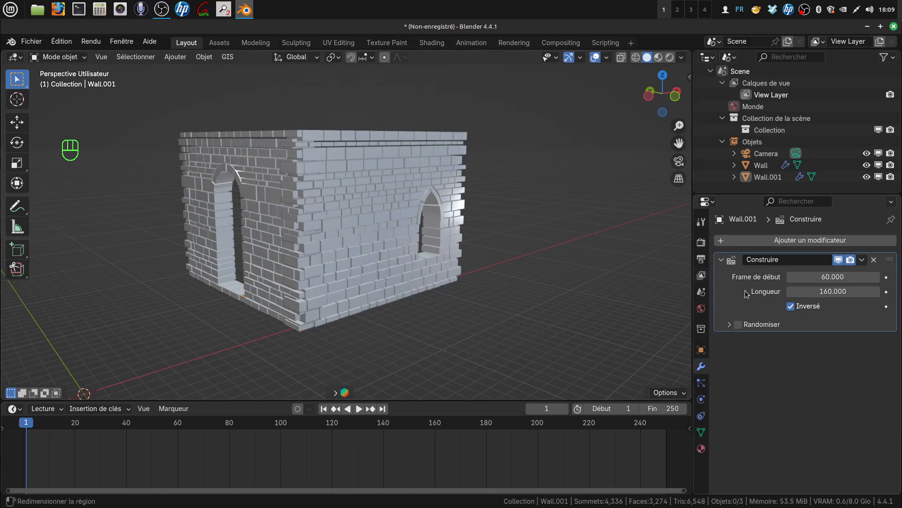
Disable Inversé and enable Randomiser in both walls' Build modifiers, and preview the animation.
click(791, 306)
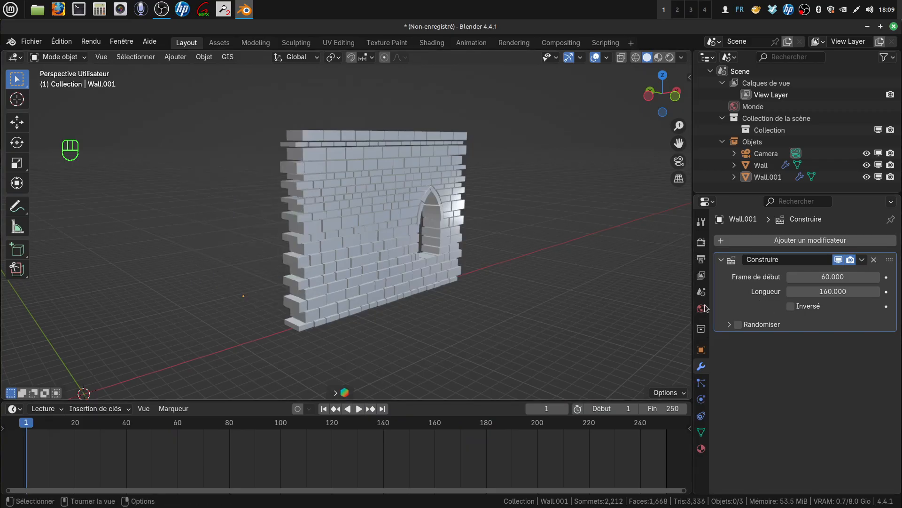
click(738, 325)
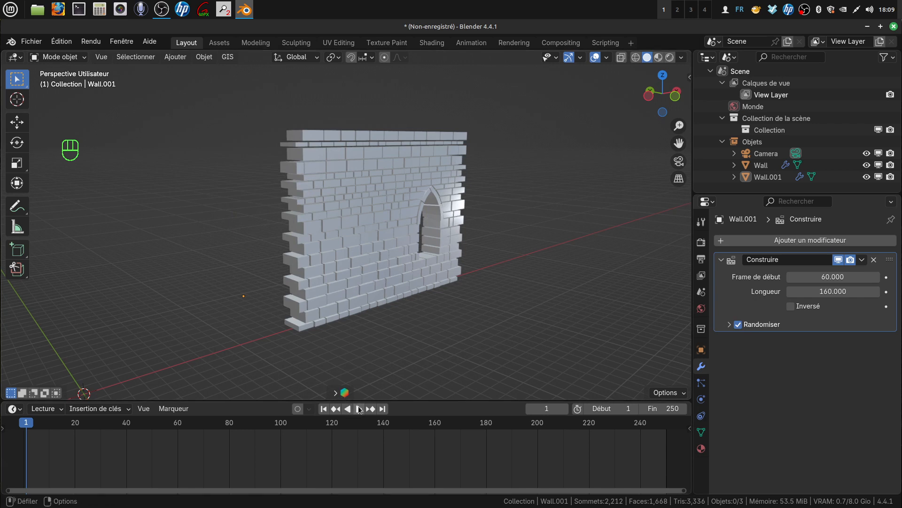
click(368, 307)
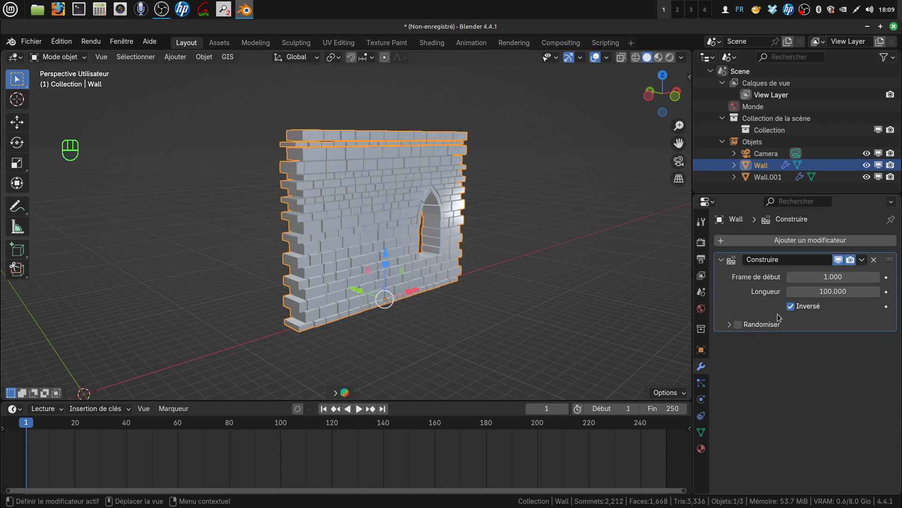
click(791, 306)
click(738, 324)
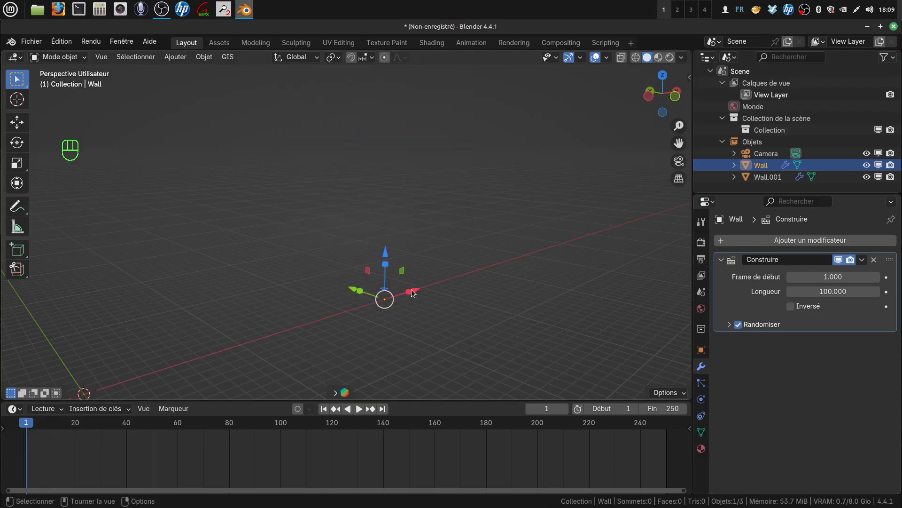
click(359, 409)
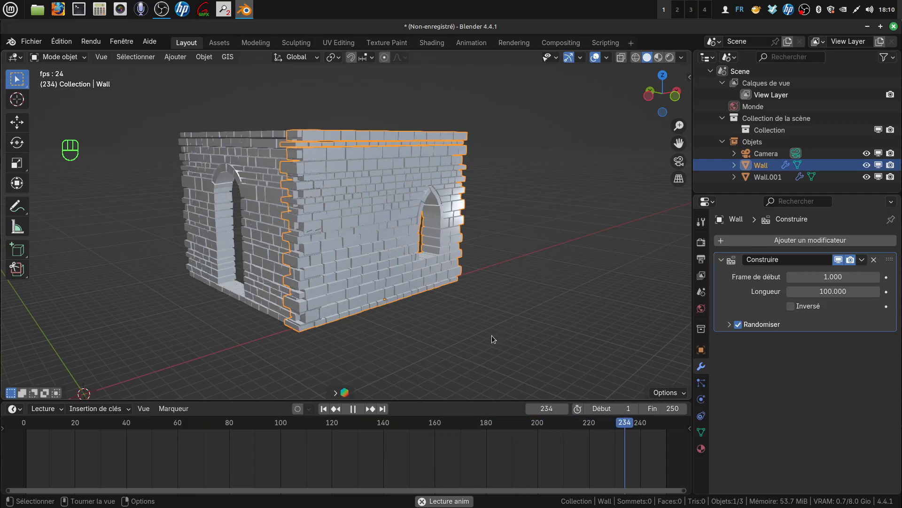
click(353, 409)
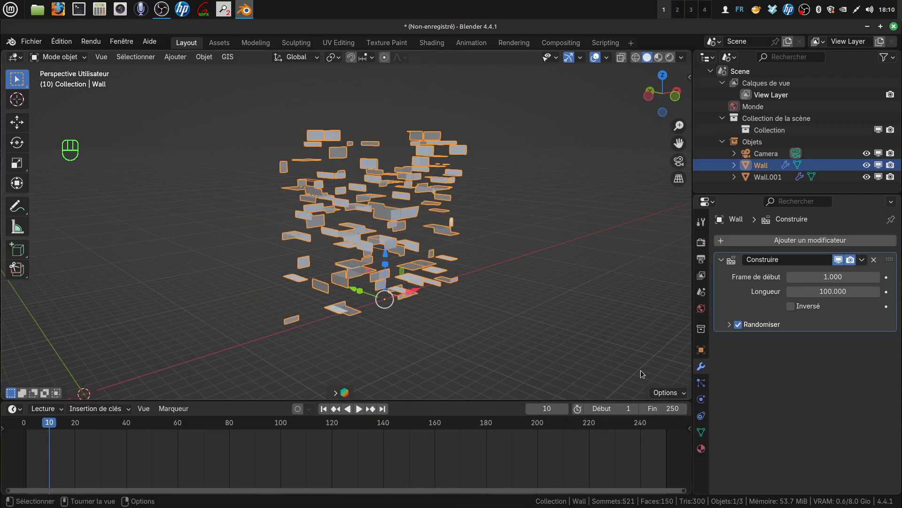
Disable Randomiser in both walls' Build modifiers and play the construction animation from frame 1.
click(737, 325)
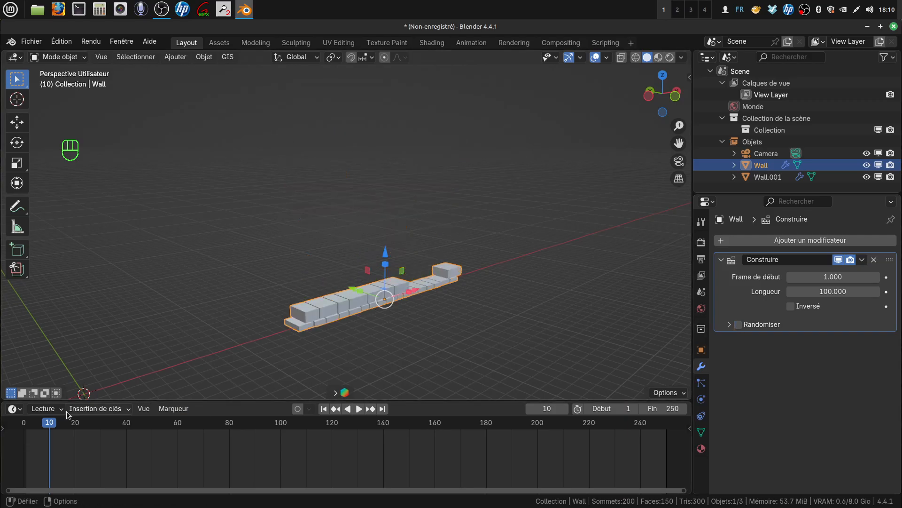
drag(41, 423, 30, 425)
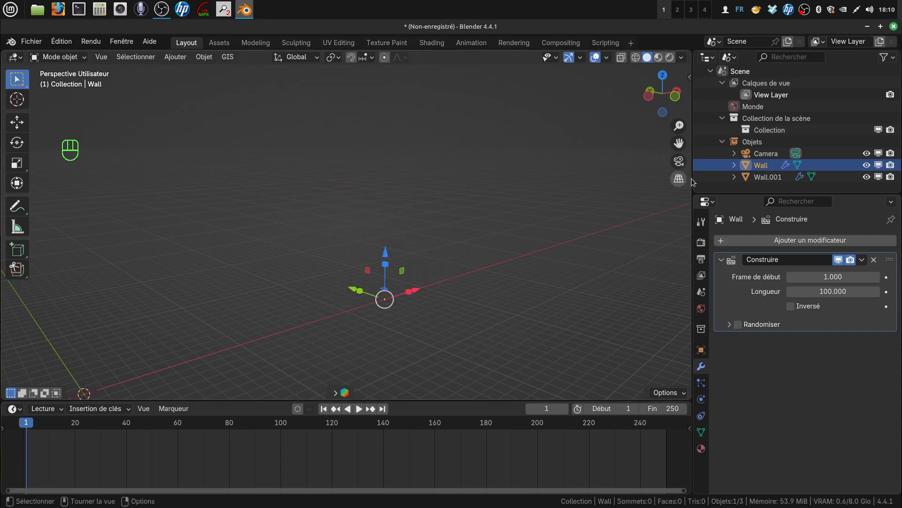
click(761, 177)
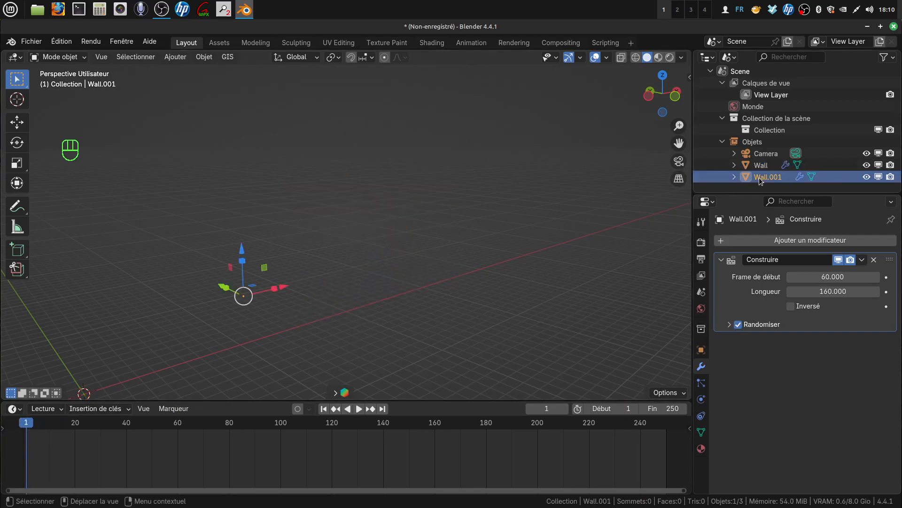
click(738, 325)
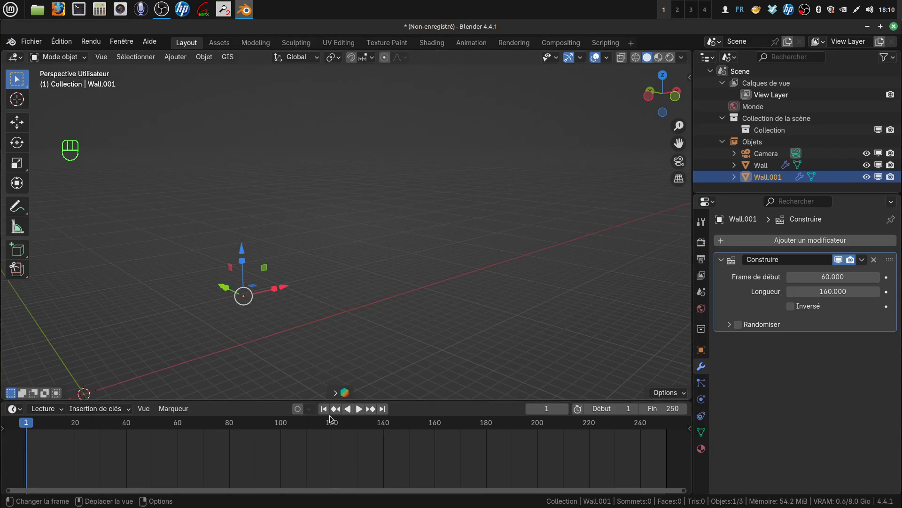
click(359, 408)
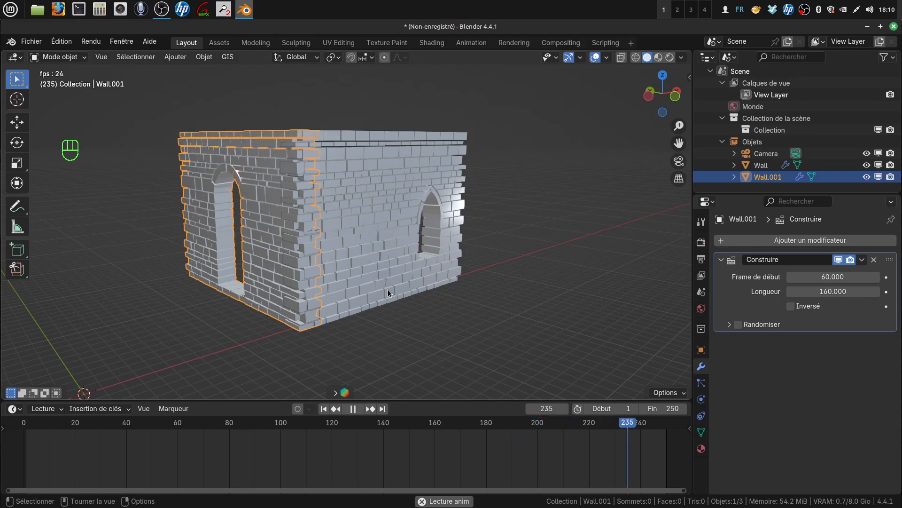
click(354, 409)
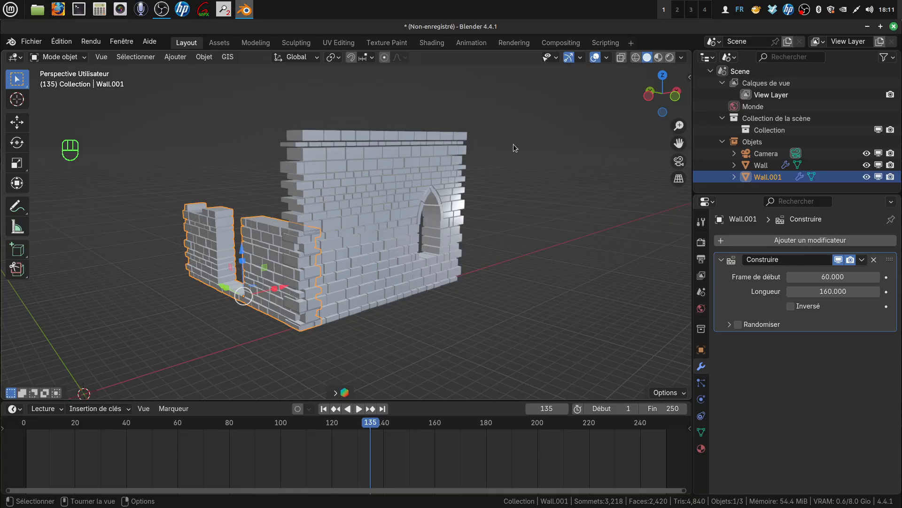
right_click(805, 9)
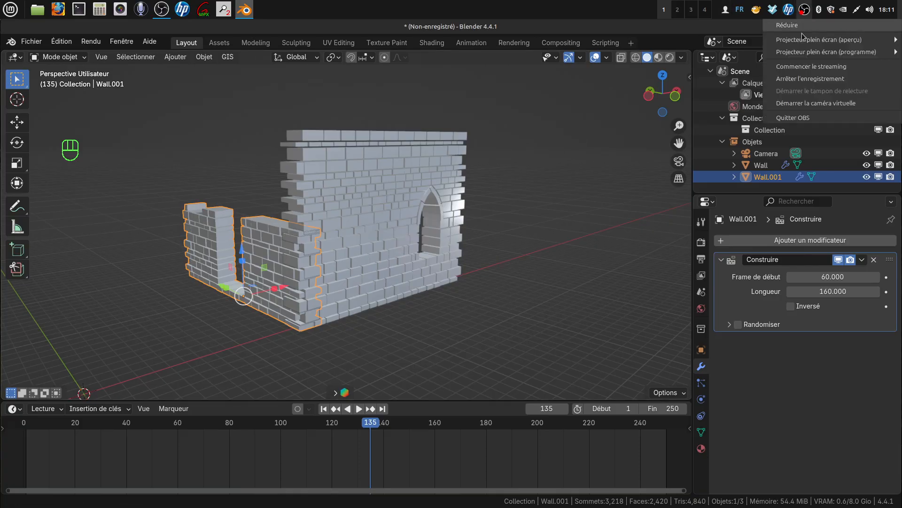